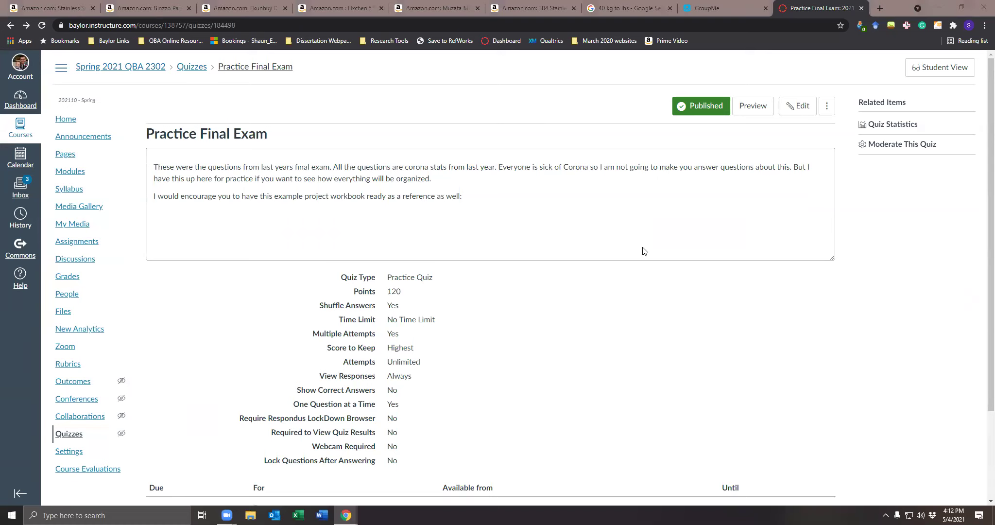
- Preview the Practice Final Exam quiz as a student
left_click(753, 105)
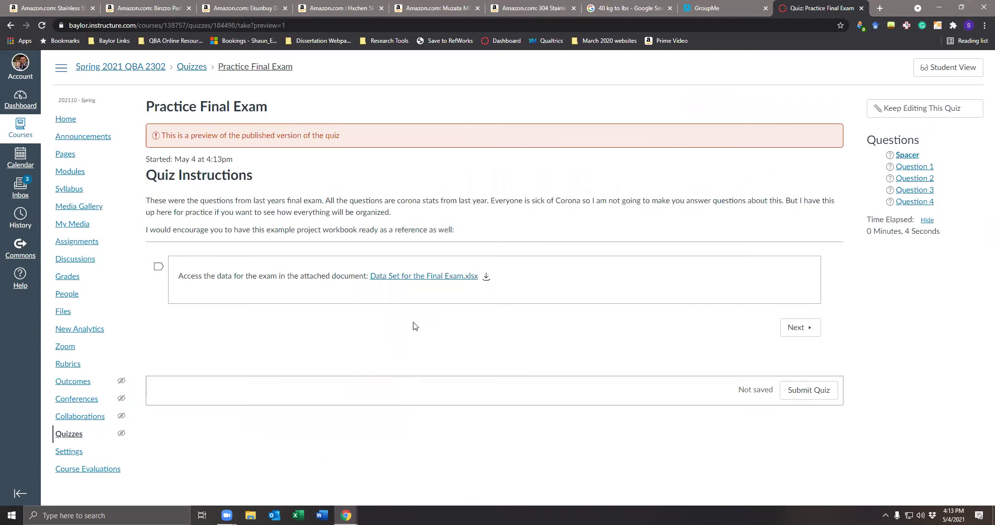
- Download Data Set for the Final Exam.xlsx and open it in Excel
left_click(423, 281)
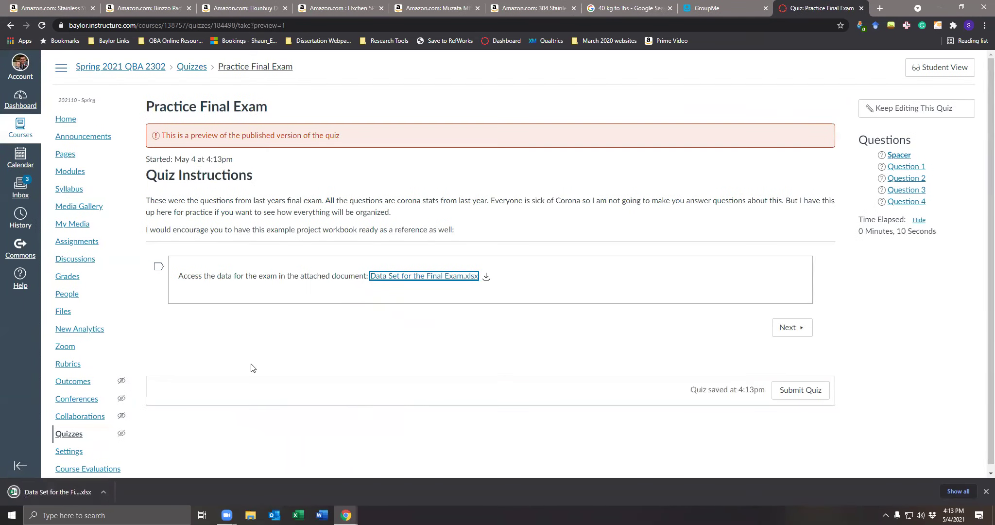
left_click(57, 492)
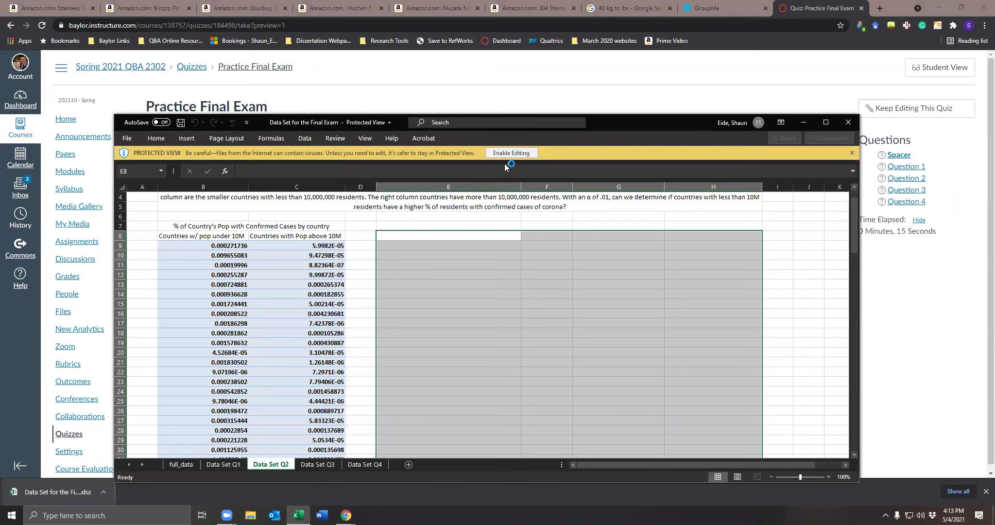
- Enable editing on the data set workbook and snap it right, beside the quiz page
left_click(510, 154)
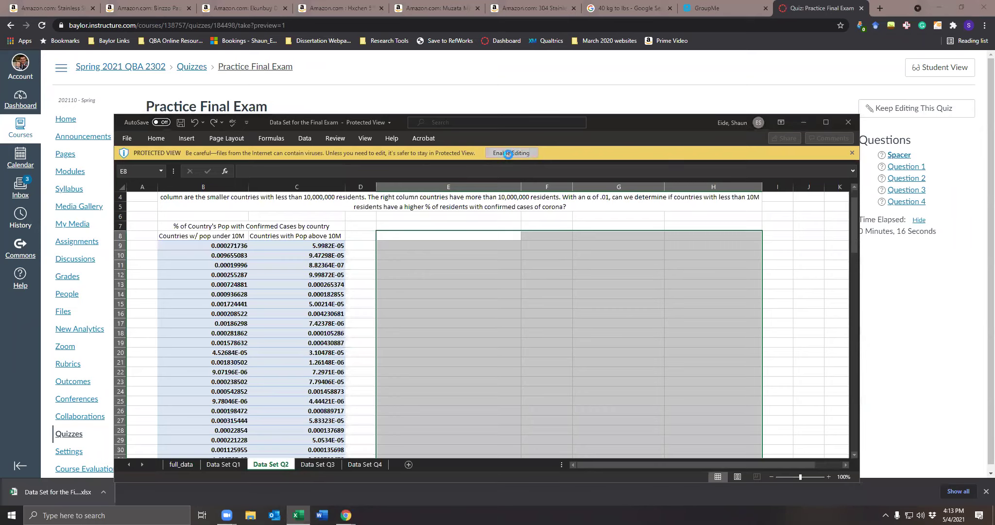
left_click(313, 293)
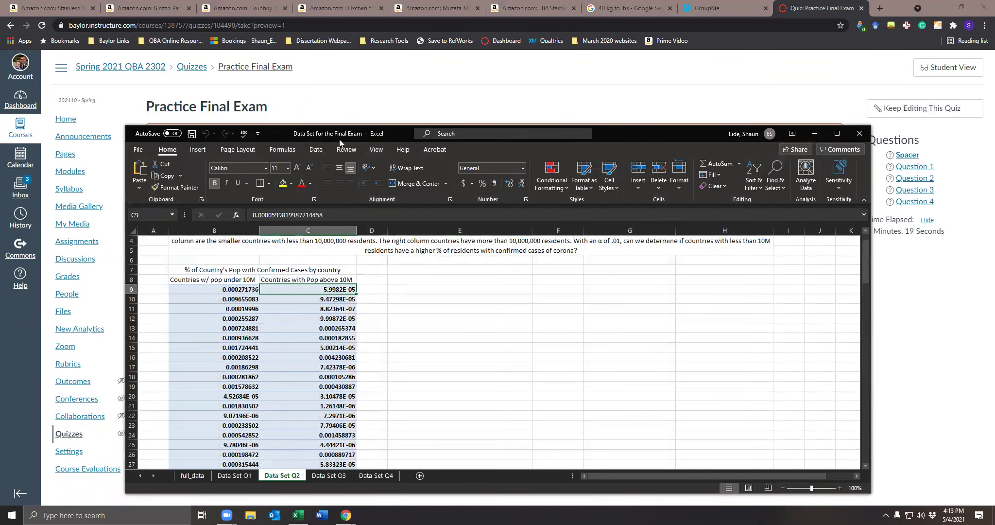
key("super+Right")
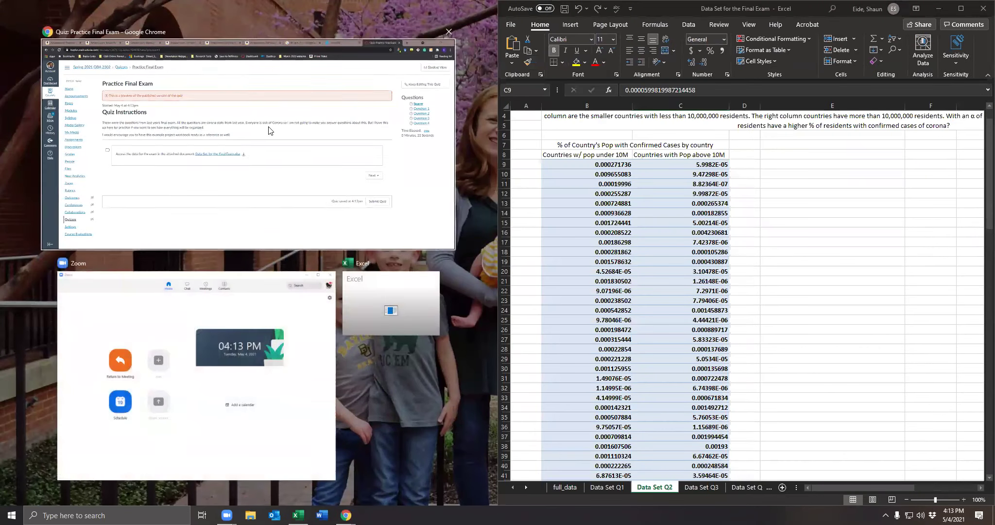
left_click(249, 179)
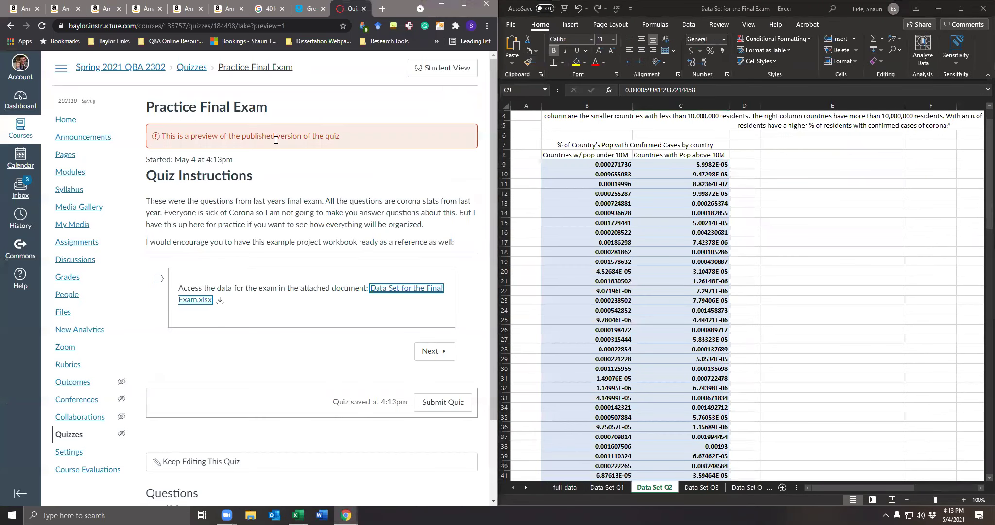
left_click(631, 292)
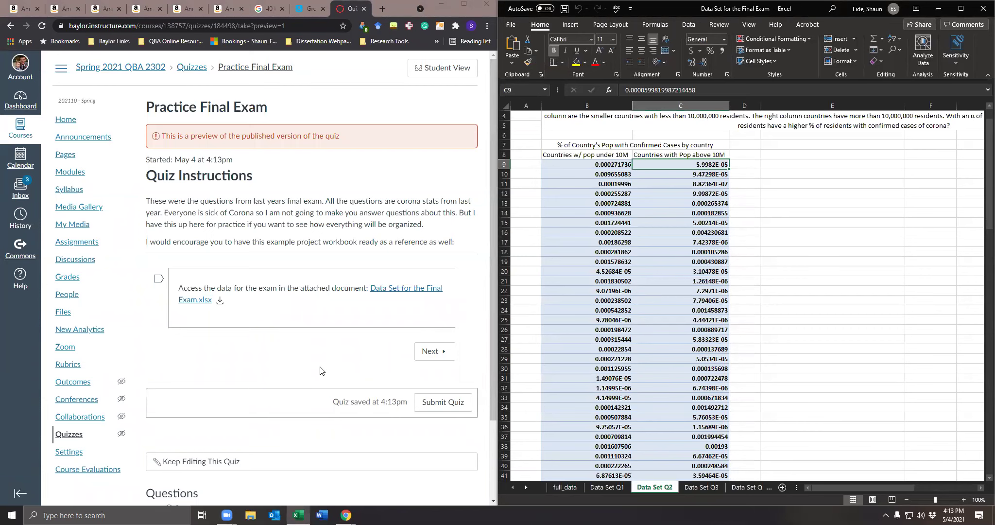
- Advance the quiz to Question 1 and browse the Data Set Q1–Q4 sheets, ending on Q1
left_click(446, 352)
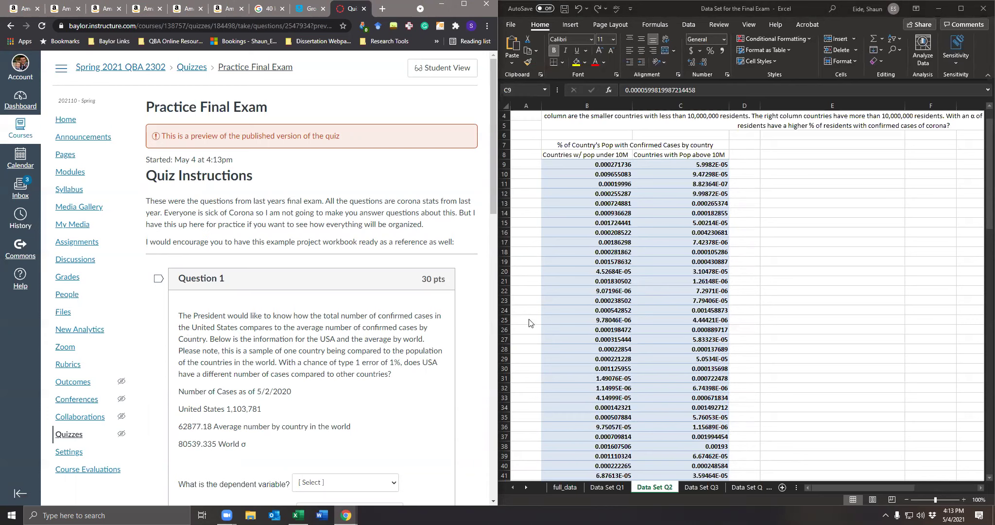
left_click(604, 486)
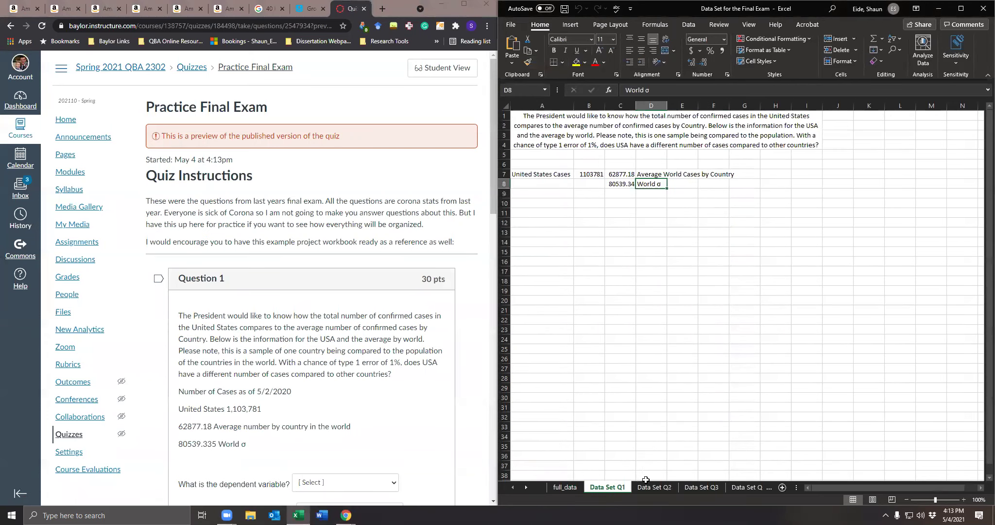
left_click(701, 487)
left_click(746, 486)
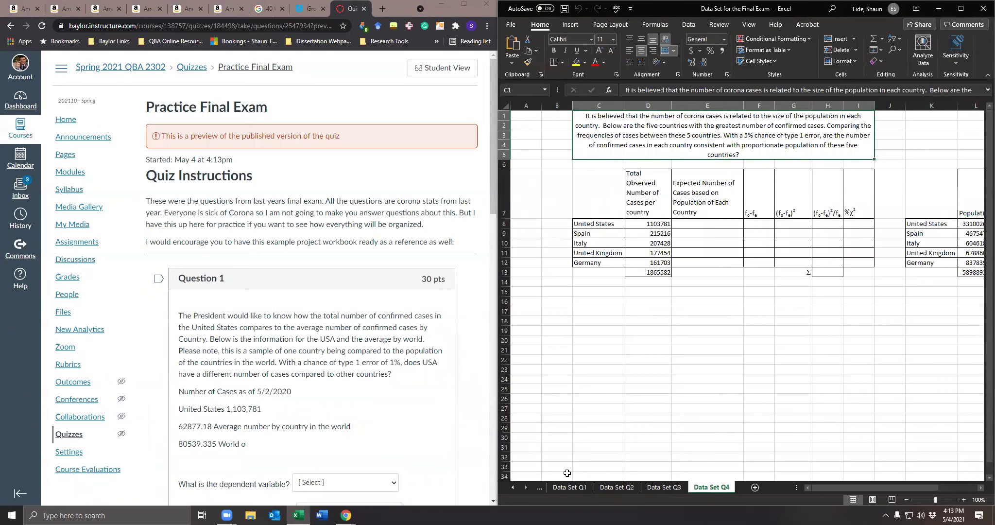
left_click(661, 487)
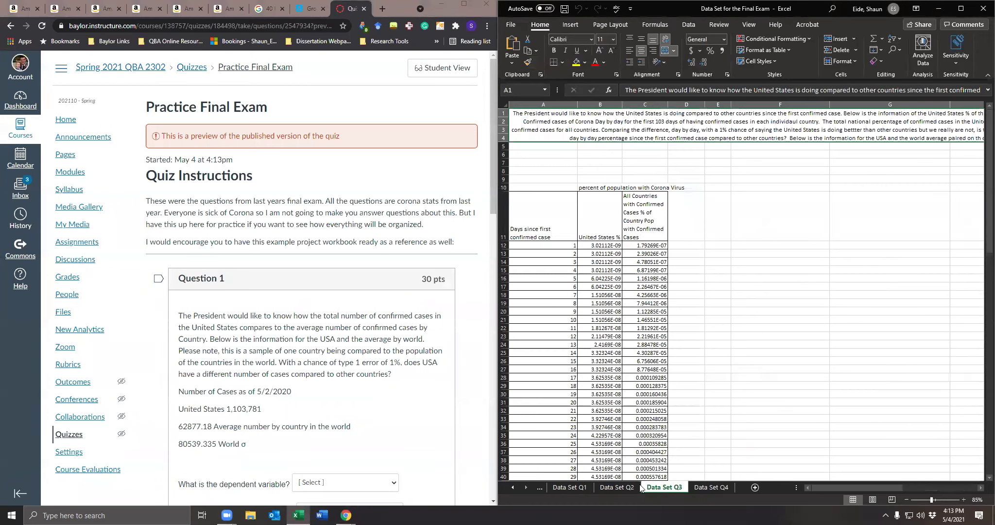
left_click(614, 487)
left_click(569, 488)
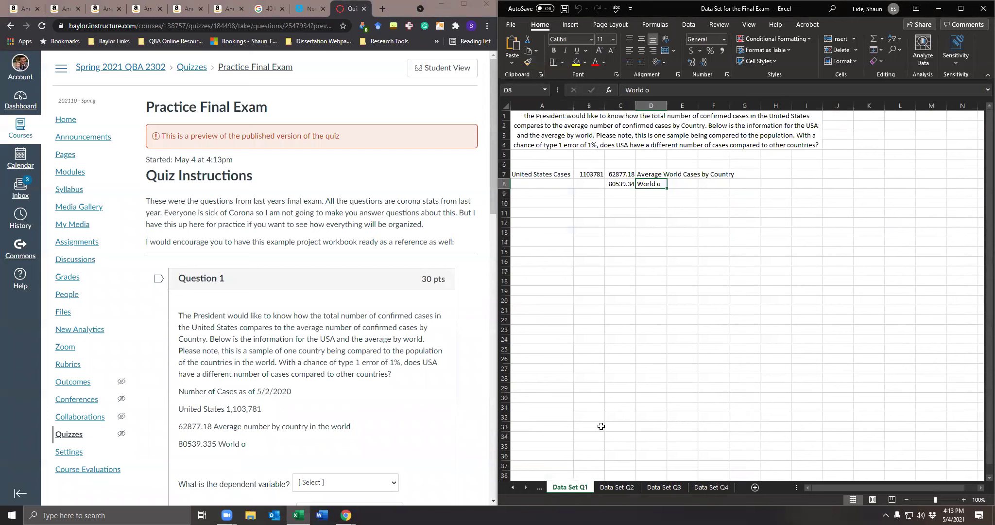
- Reveal the full_data sheet tab, then return to the quiz page
left_click_drag(651, 378, 651, 304)
left_click_drag(616, 245, 617, 252)
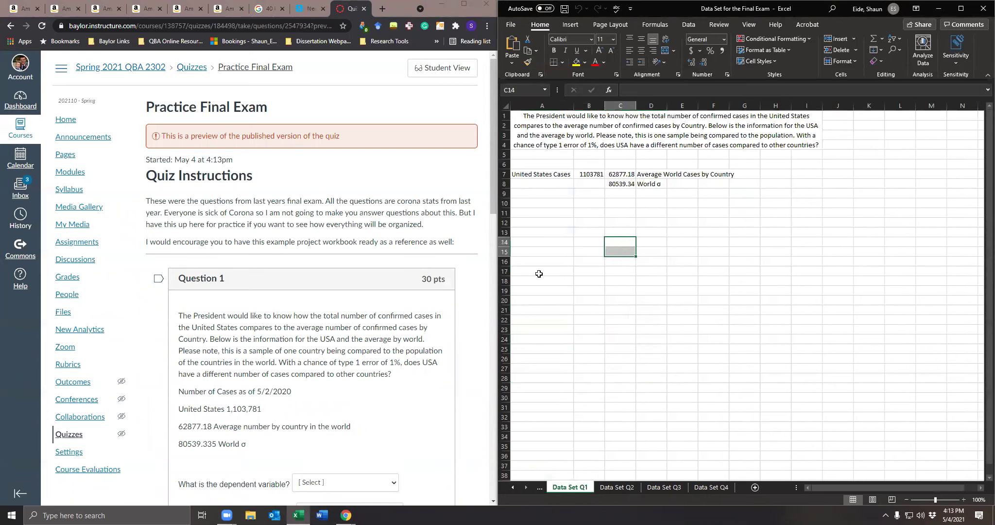
left_click(513, 487)
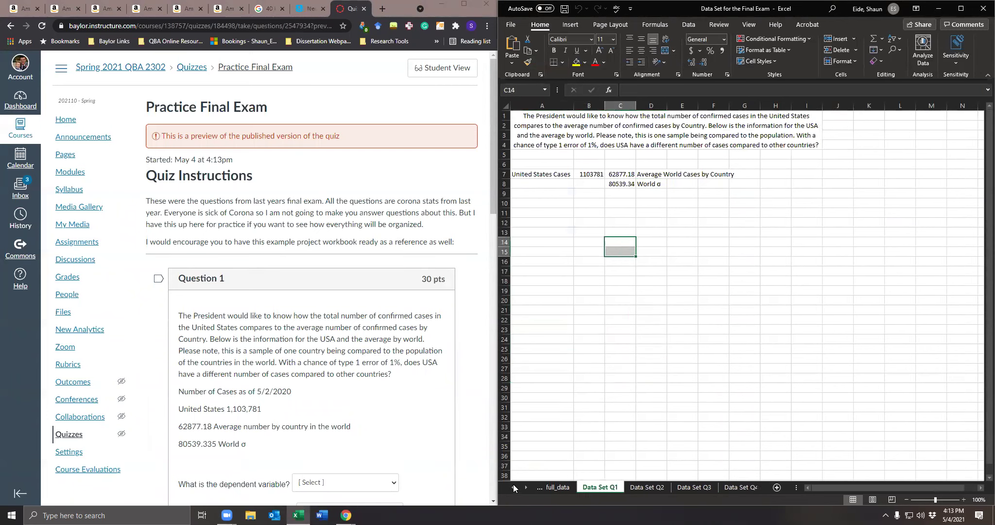
left_click(249, 307)
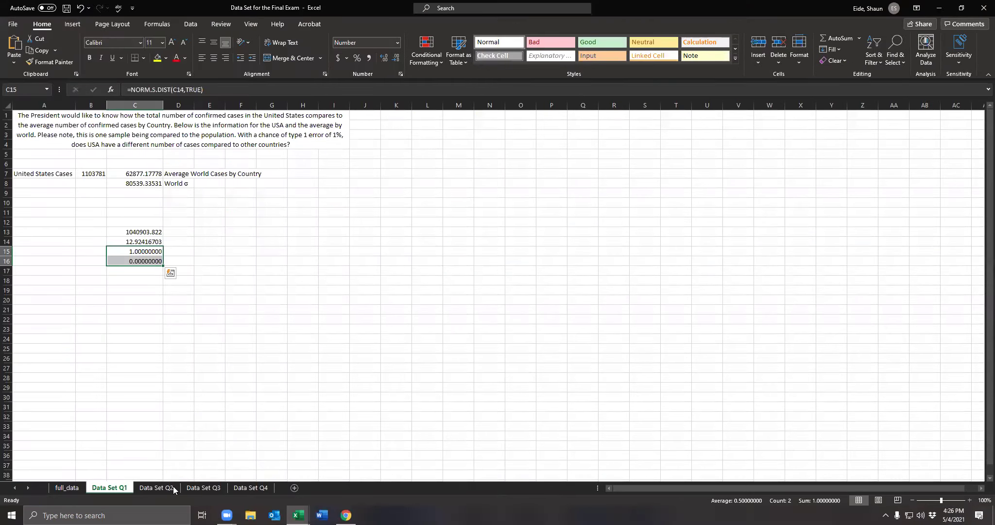
- Show the Data Set Q2 sheet snapped right, beside the quiz's Question 2
left_click(173, 488)
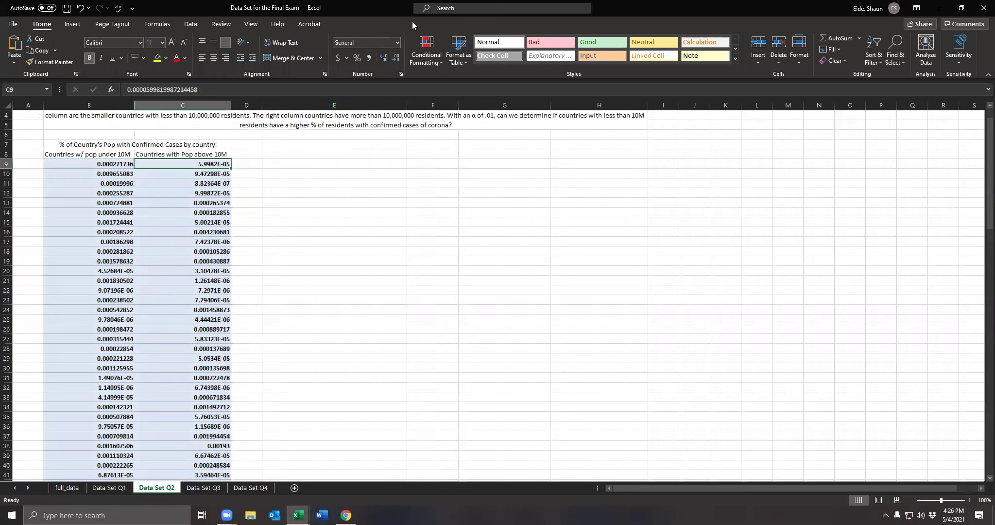
key("super+Right")
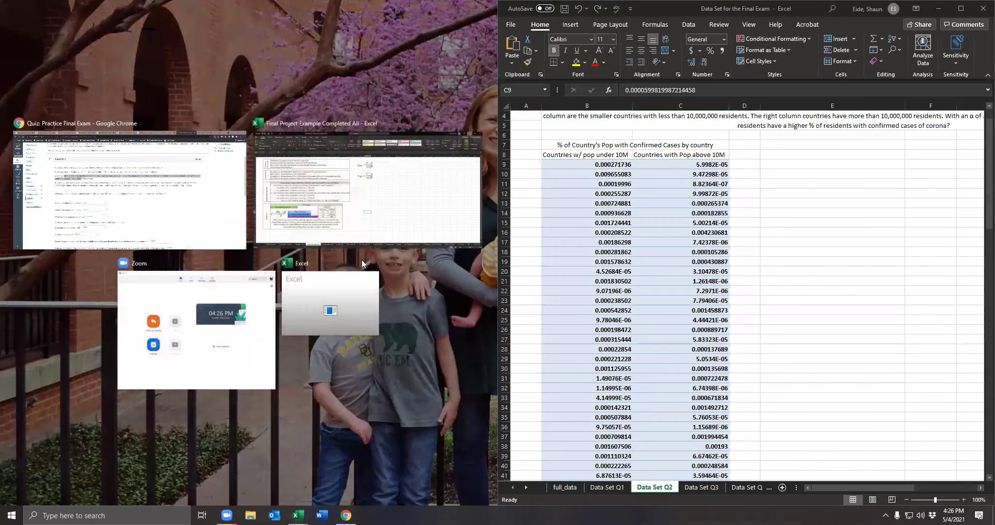
left_click(172, 188)
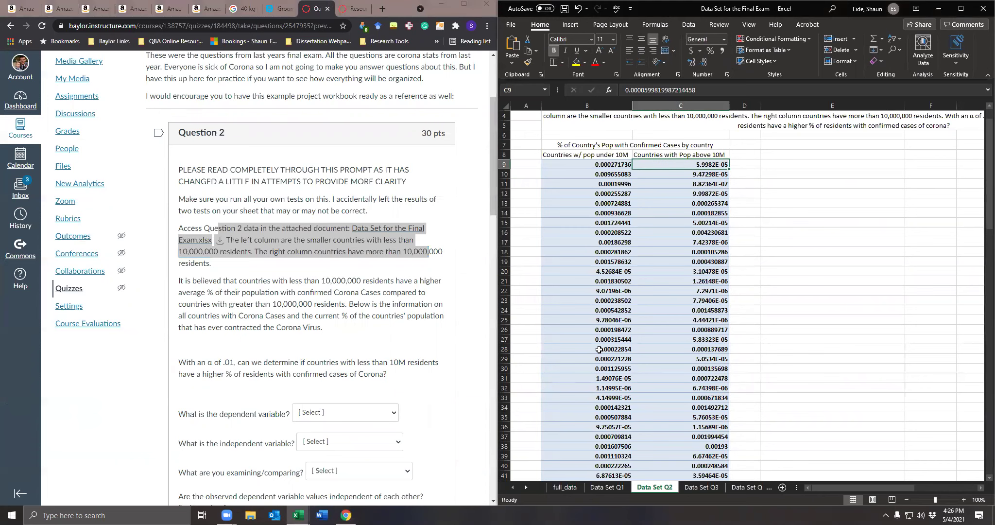
left_click(614, 339)
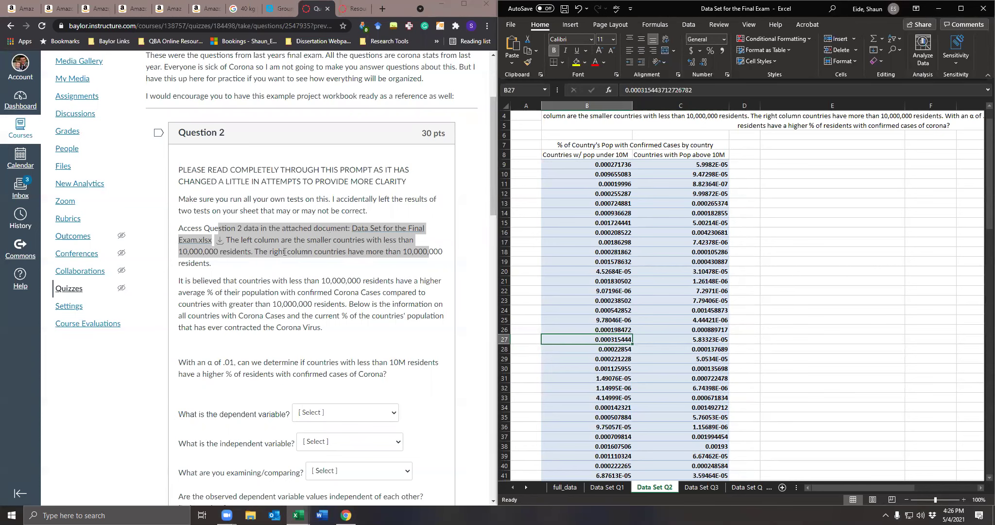
left_click(570, 157)
left_click(573, 145)
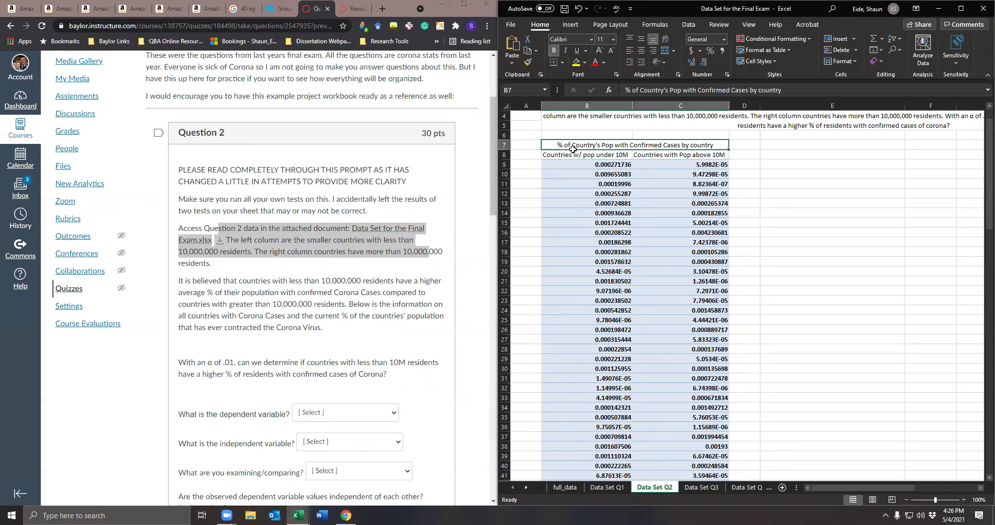
left_click_drag(575, 155, 578, 305)
left_click_drag(680, 155, 677, 315)
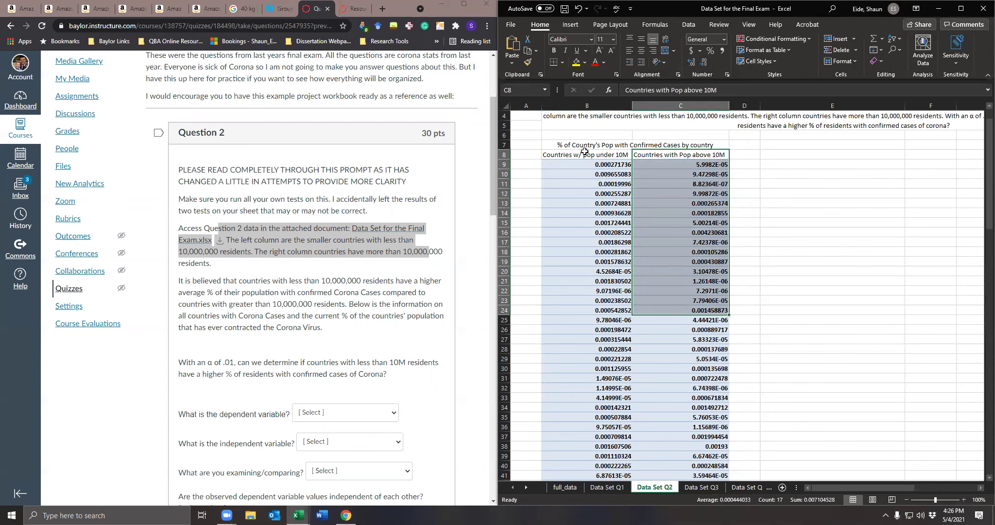
left_click(571, 141)
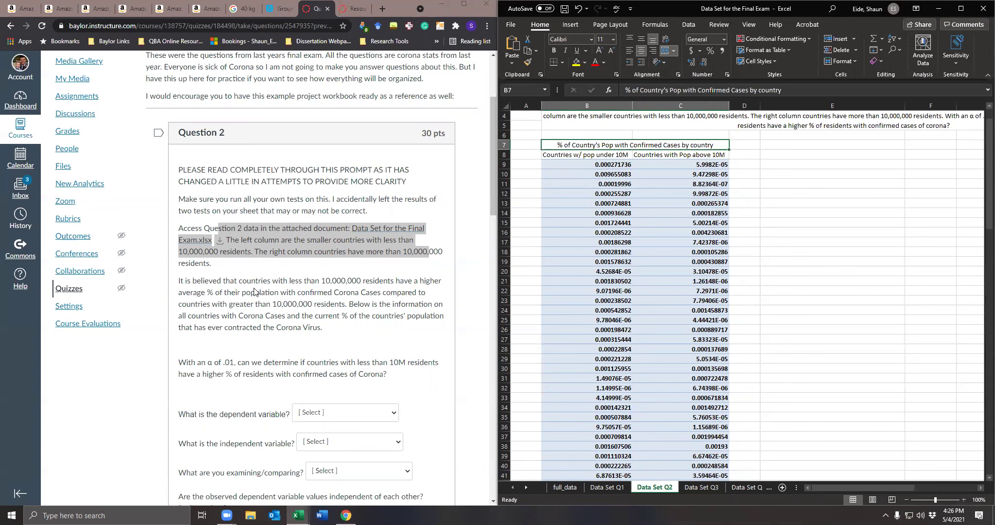
left_click_drag(256, 282, 271, 315)
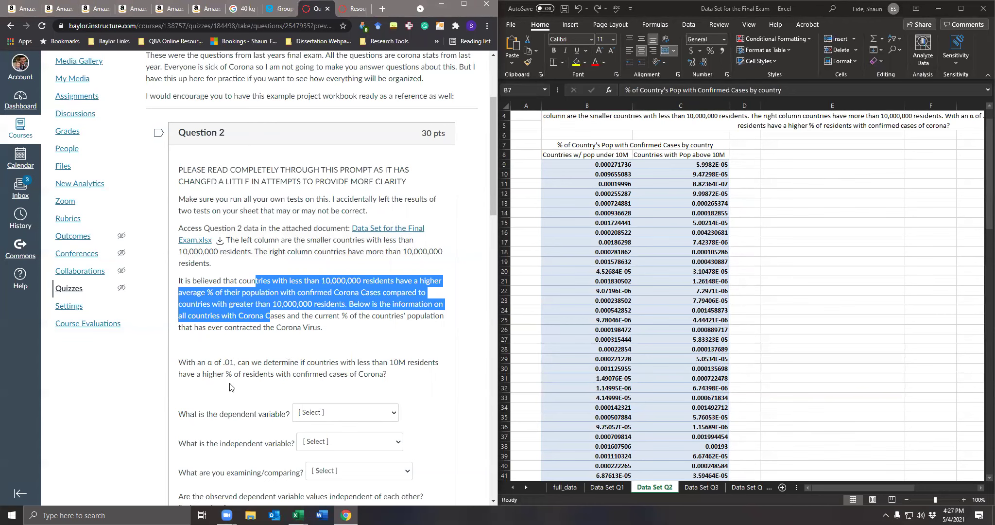
scroll(230, 387, "down", 1)
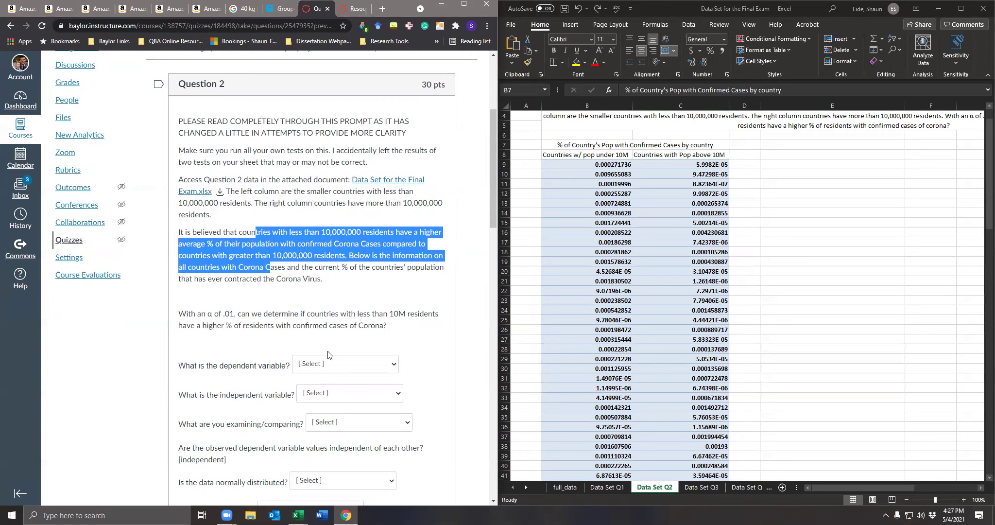
left_click(363, 331)
scroll(327, 328, "down", 1)
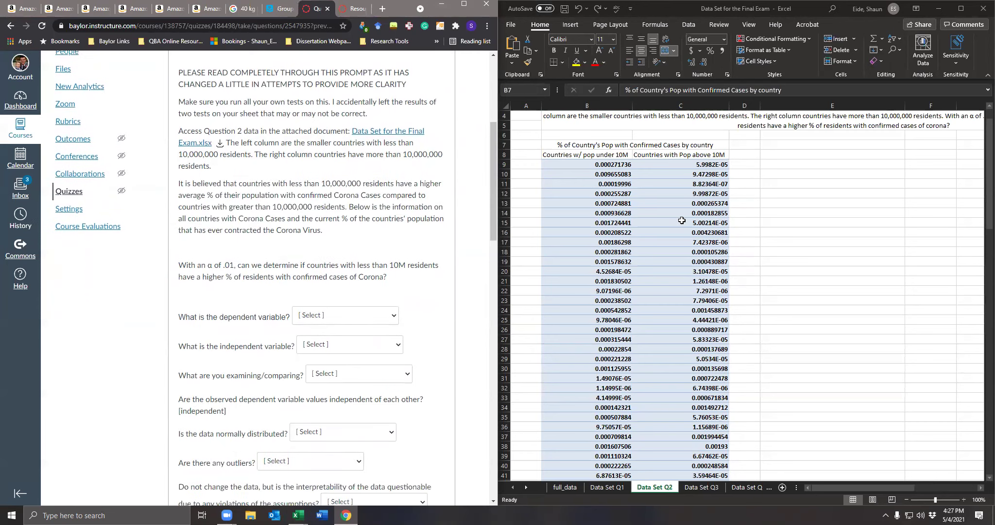
scroll(679, 220, "down", 1)
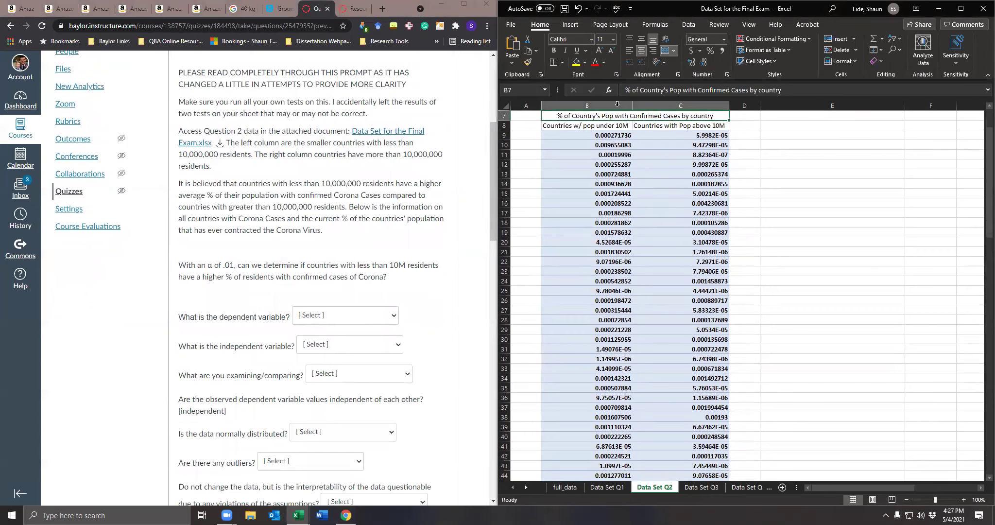
left_click_drag(612, 125, 623, 346)
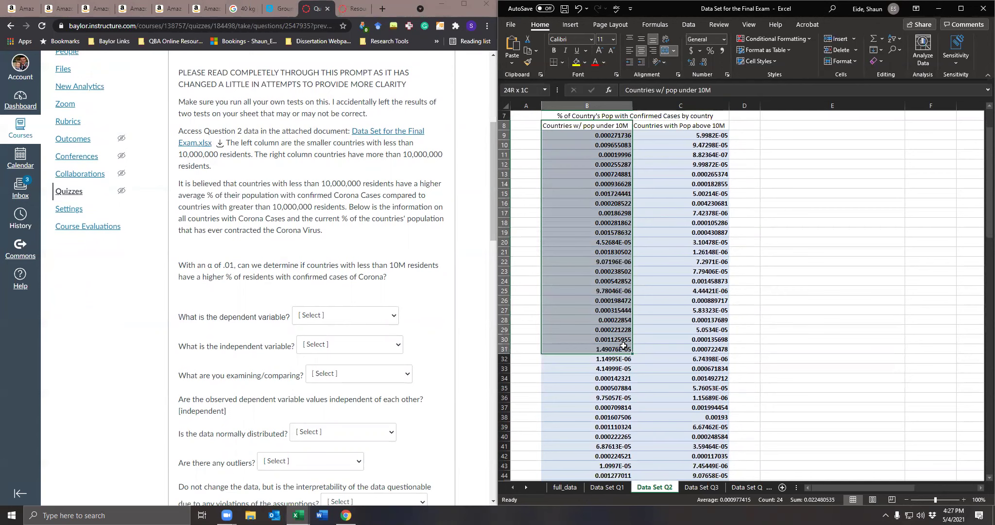
left_click_drag(585, 126, 590, 395)
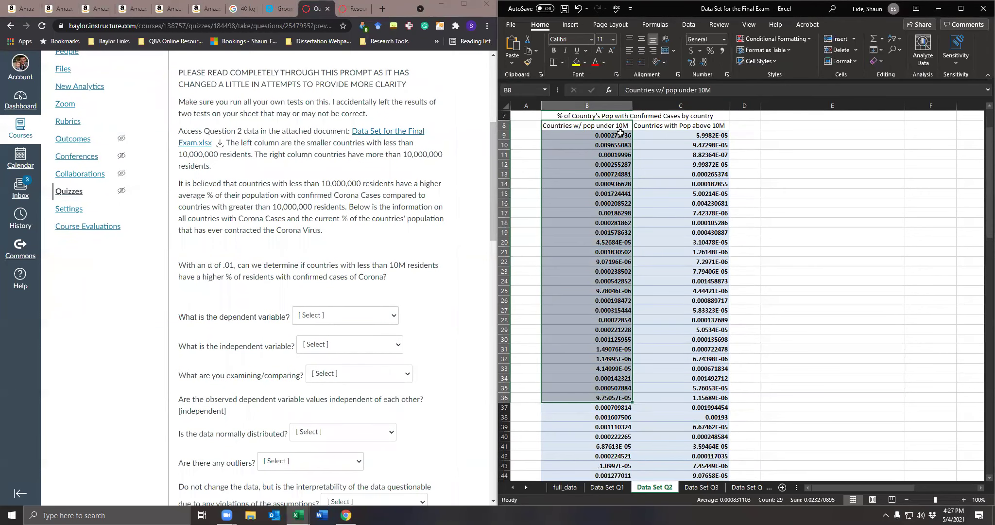
left_click_drag(685, 259, 705, 369)
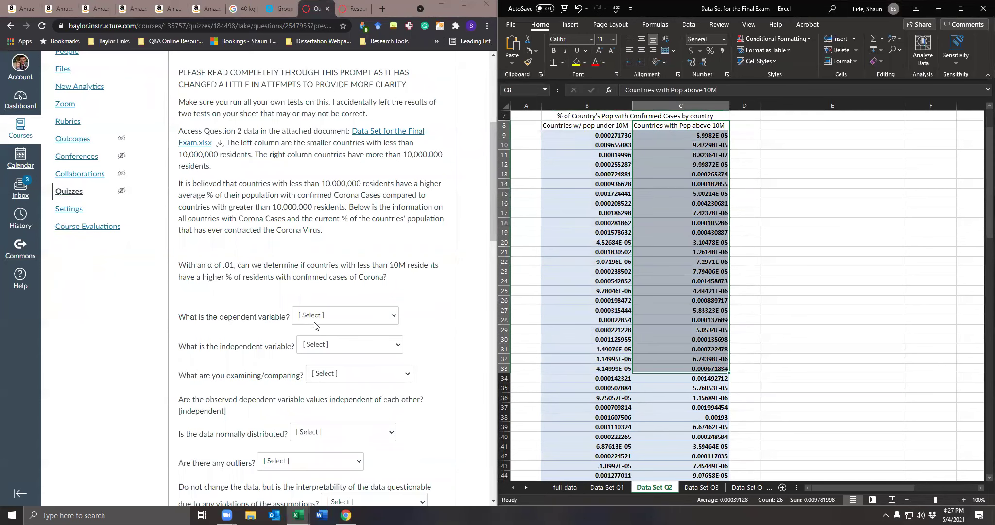
left_click(720, 141)
left_click_drag(702, 207, 704, 349)
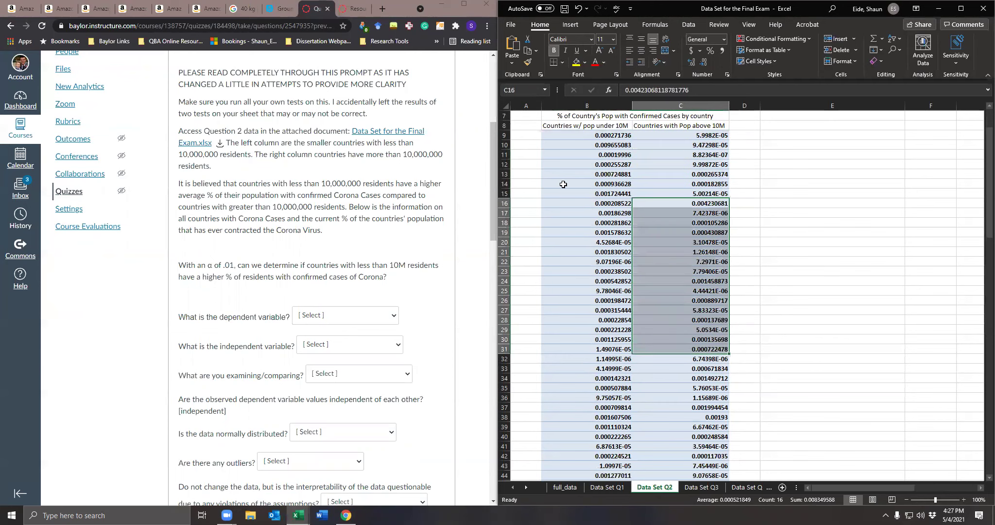
left_click_drag(563, 184, 607, 344)
left_click_drag(719, 185, 697, 306)
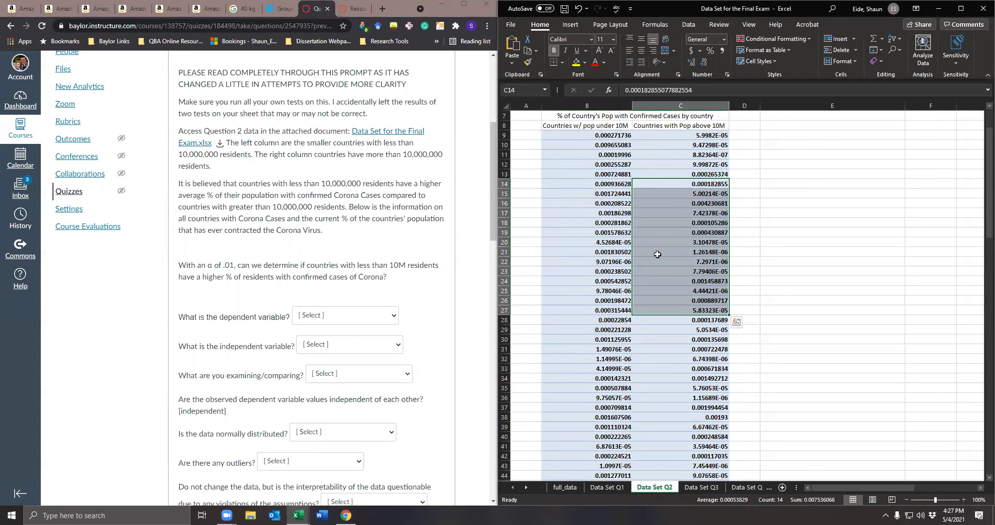
left_click_drag(577, 192, 581, 309)
- Answer Confirmed Cases as the dependent and Country population as the independent variable
left_click(341, 315)
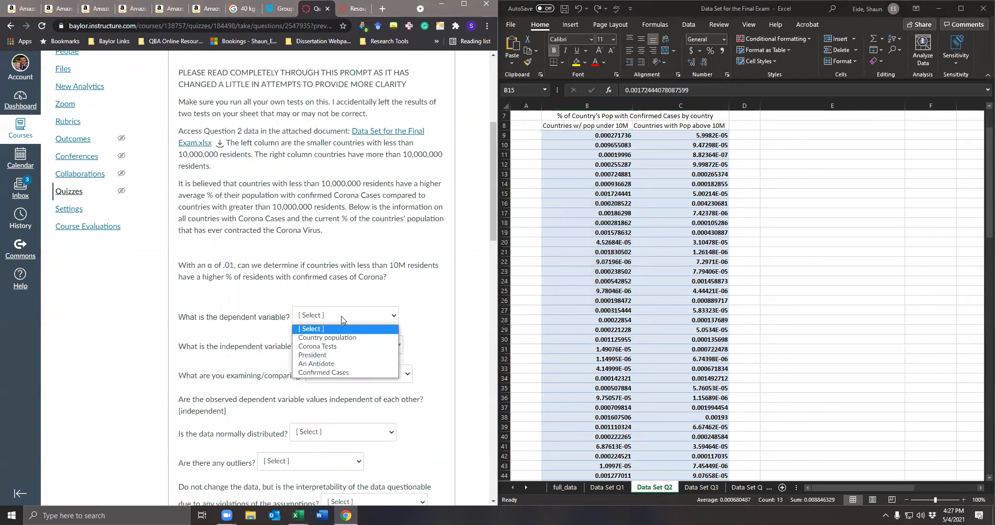
left_click(348, 372)
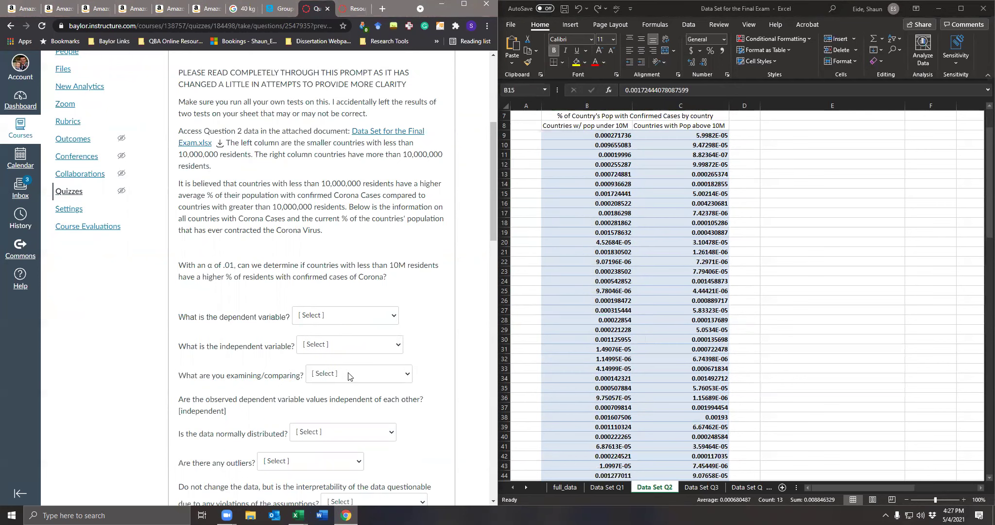
left_click(340, 345)
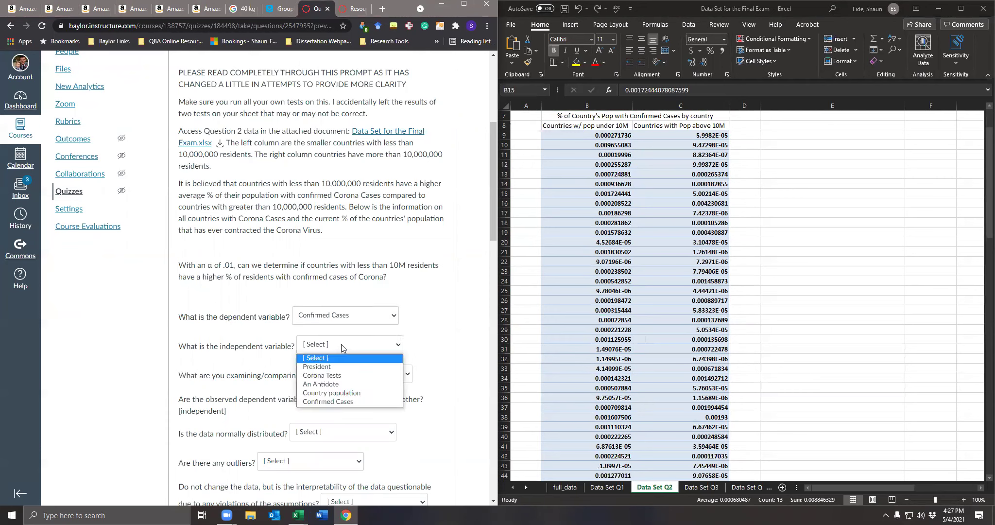
left_click(364, 392)
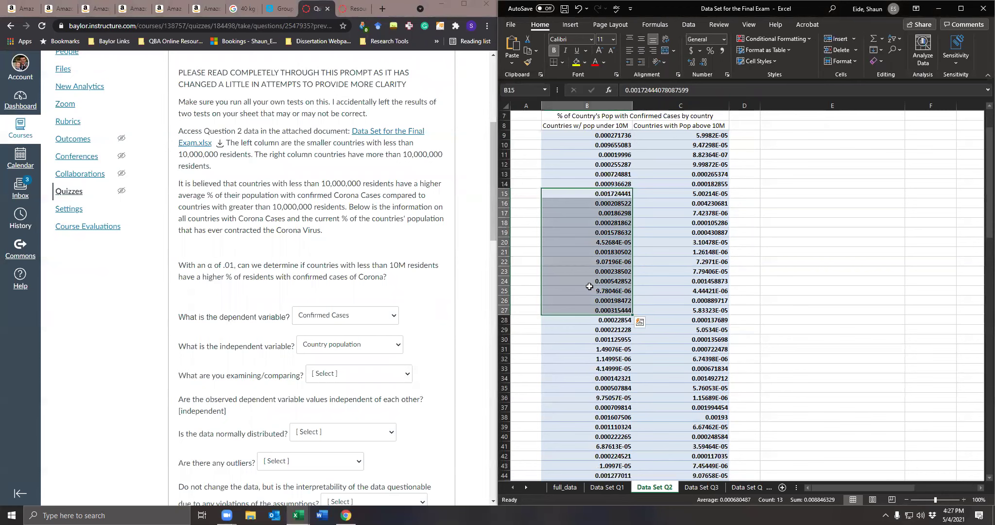
- Check the 'Countries w/ pop under 10M' and 'Countries with Pop above 10M' headings
left_click(594, 126)
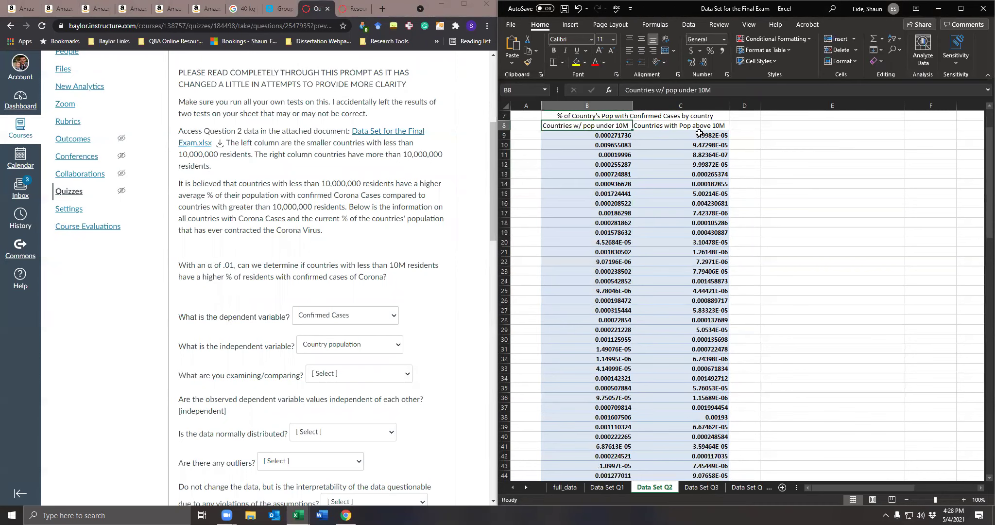
left_click(697, 127)
left_click(601, 128)
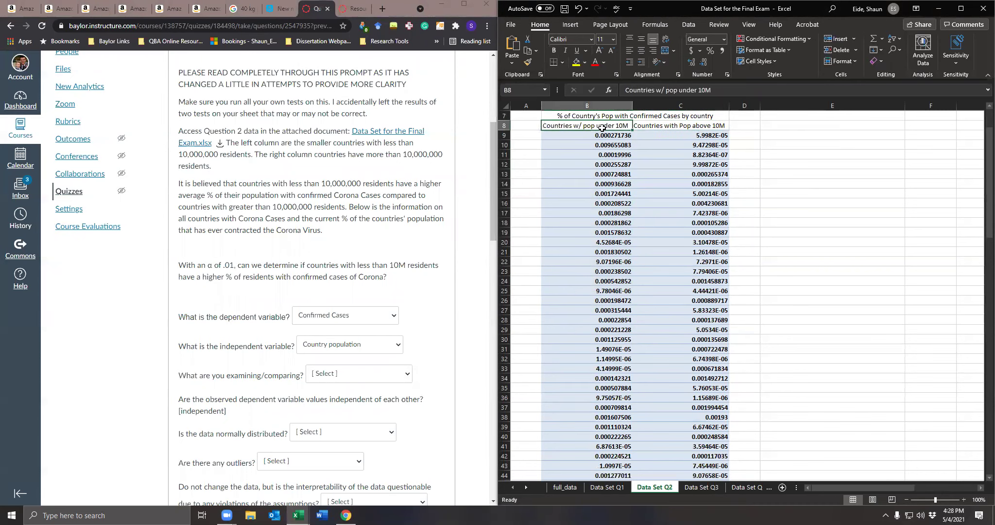
left_click(372, 374)
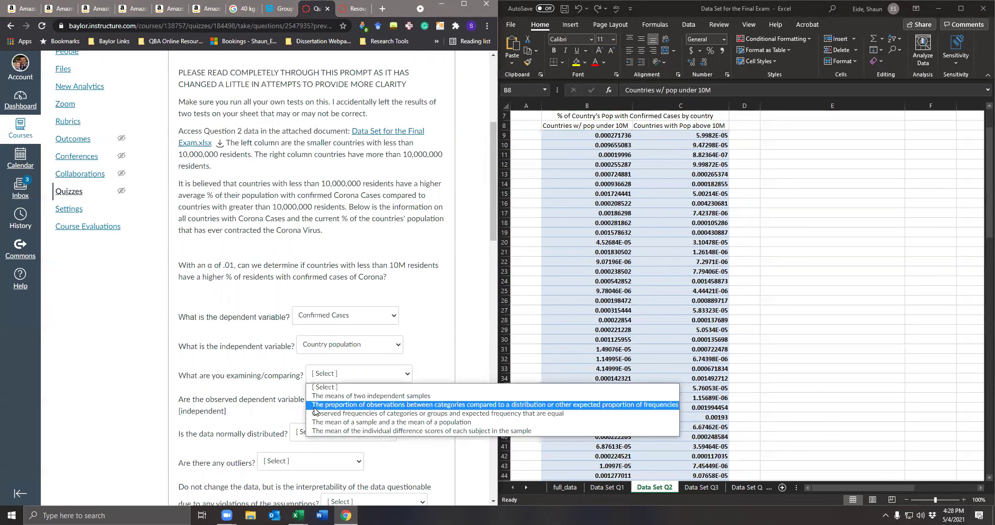
- Answer 'The means of two independent samples' and compare rows 12 and 13 across both columns
left_click(352, 396)
left_click_drag(592, 121, 626, 253)
left_click_drag(667, 160, 673, 276)
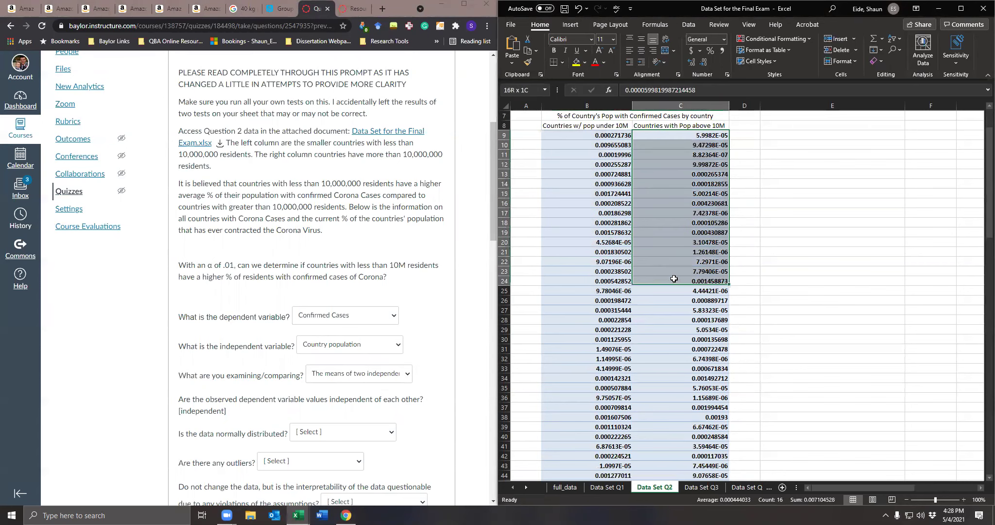
left_click_drag(594, 160, 670, 164)
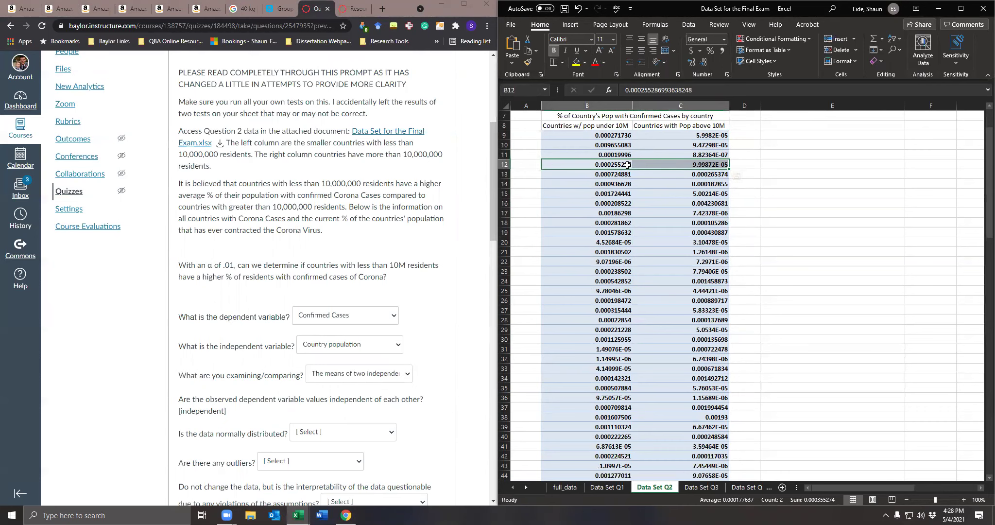
left_click_drag(608, 174, 677, 175)
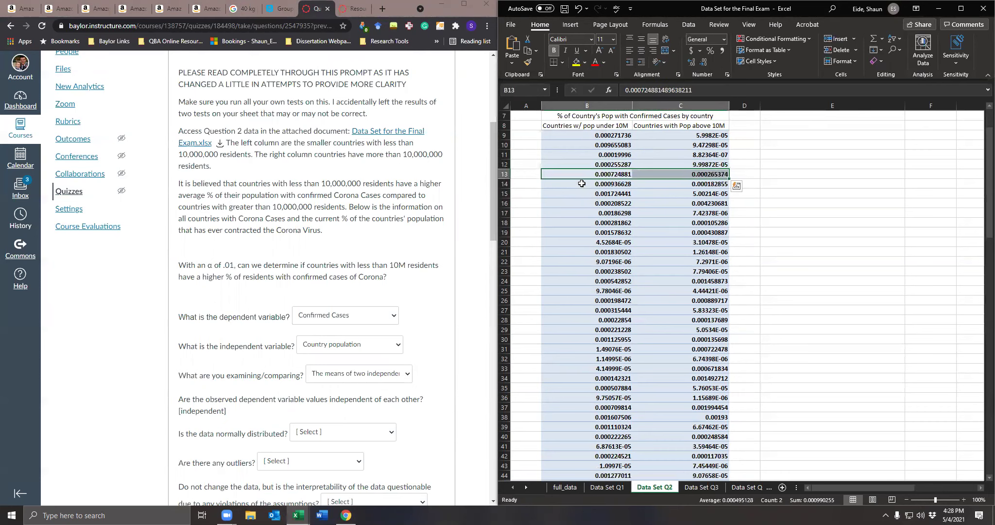
left_click(607, 165)
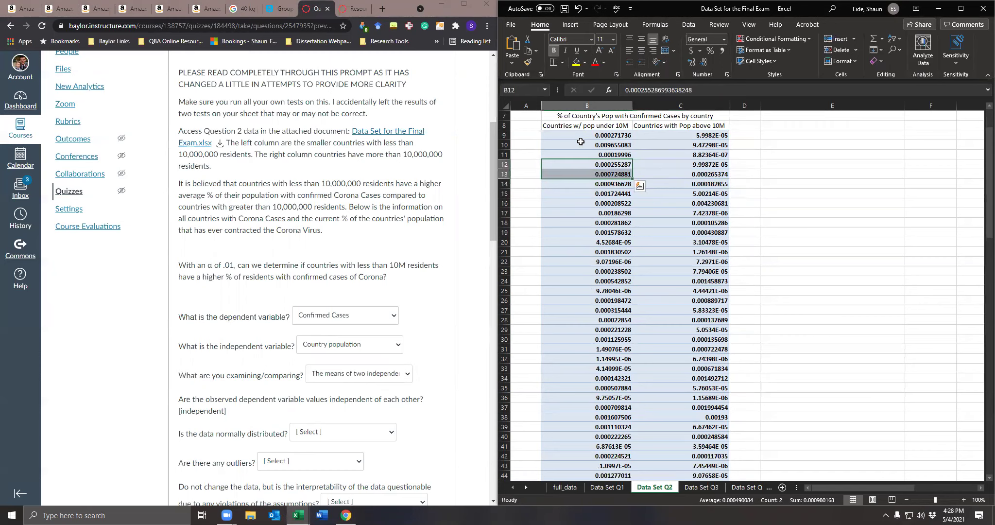
- Look over the full under-10M and above-10M columns from their headings
left_click_drag(582, 127, 578, 368)
left_click_drag(681, 125, 660, 325)
scroll(659, 315, "down", 20)
scroll(657, 314, "up", 20)
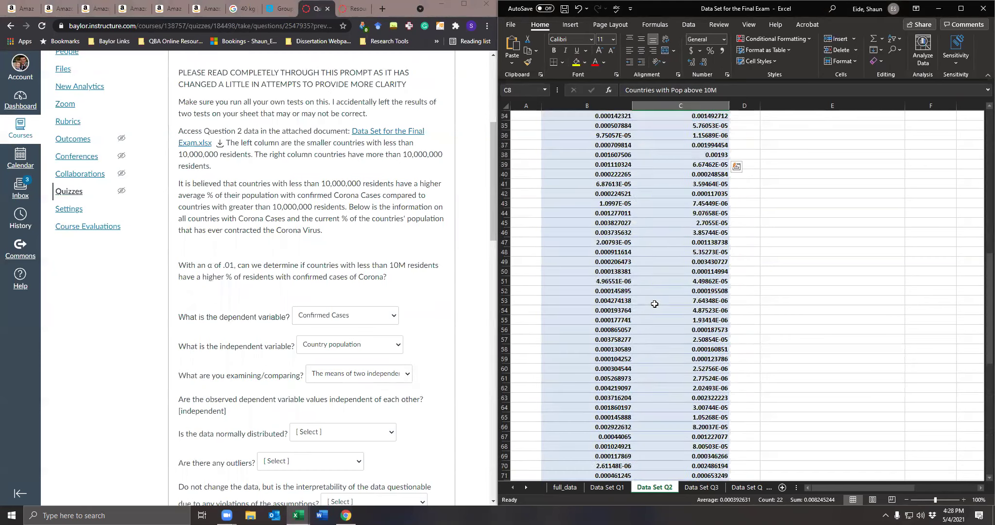
left_click(655, 300)
scroll(342, 408, "up", 5)
scroll(342, 408, "down", 6)
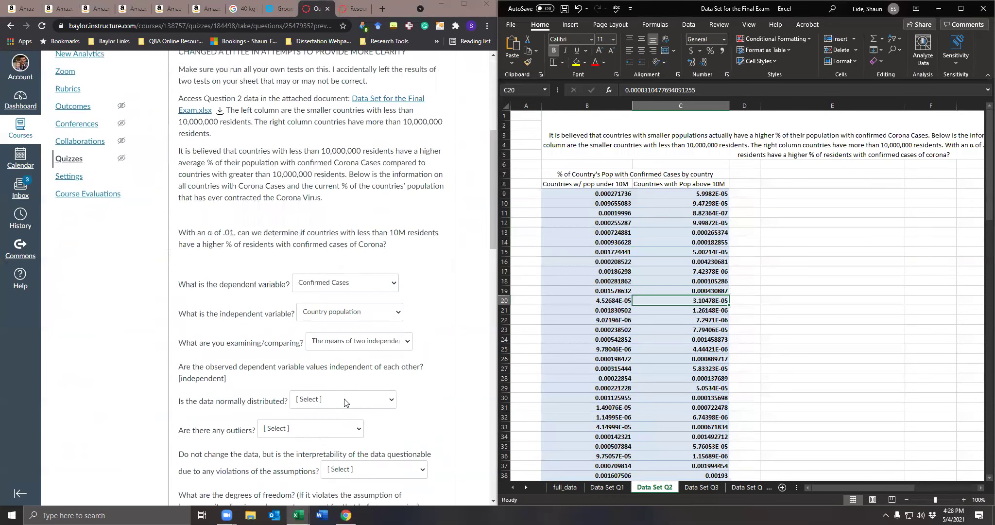
left_click(198, 354)
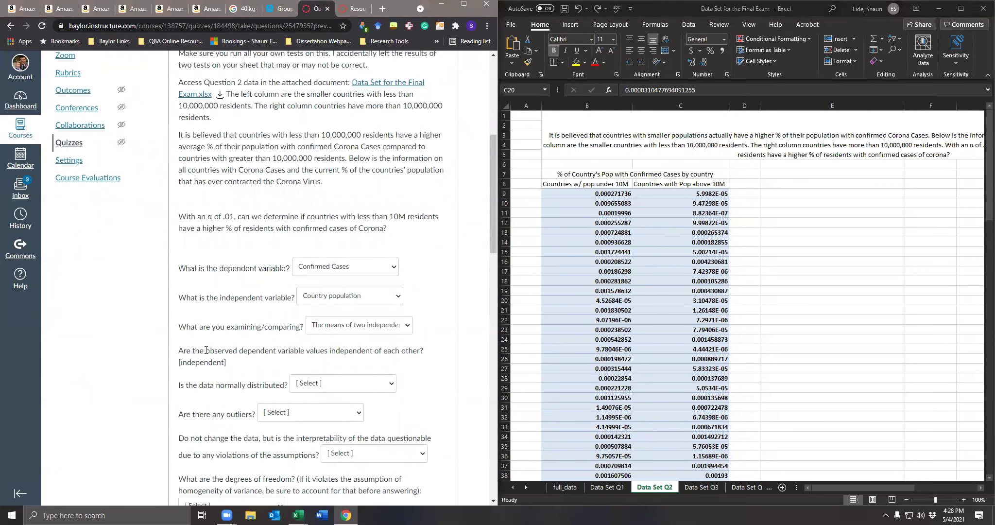
left_click_drag(206, 350, 318, 368)
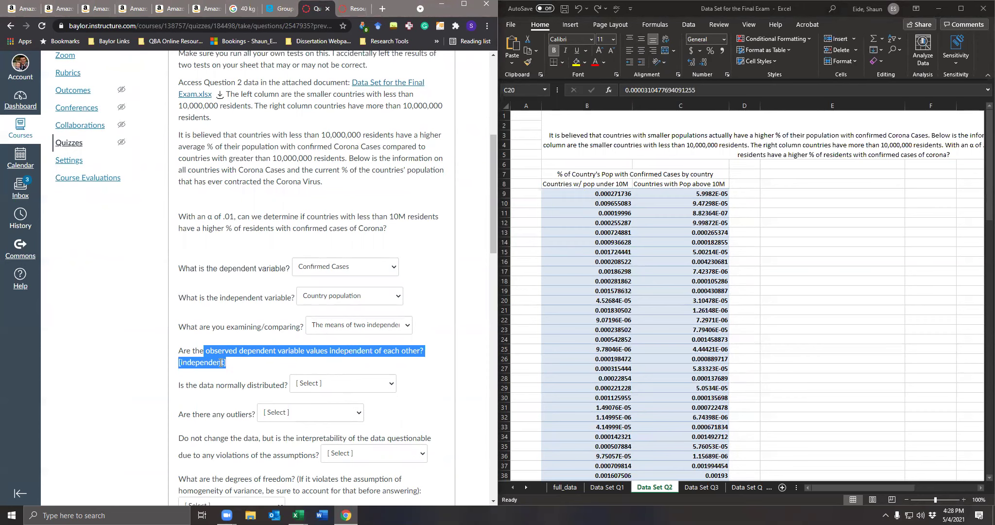
left_click(235, 369)
scroll(212, 374, "down", 2)
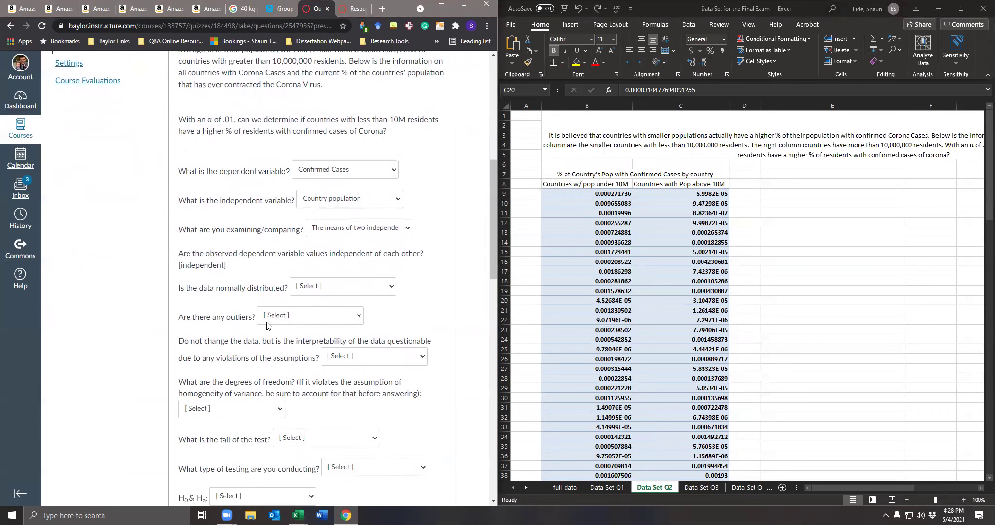
left_click(299, 288)
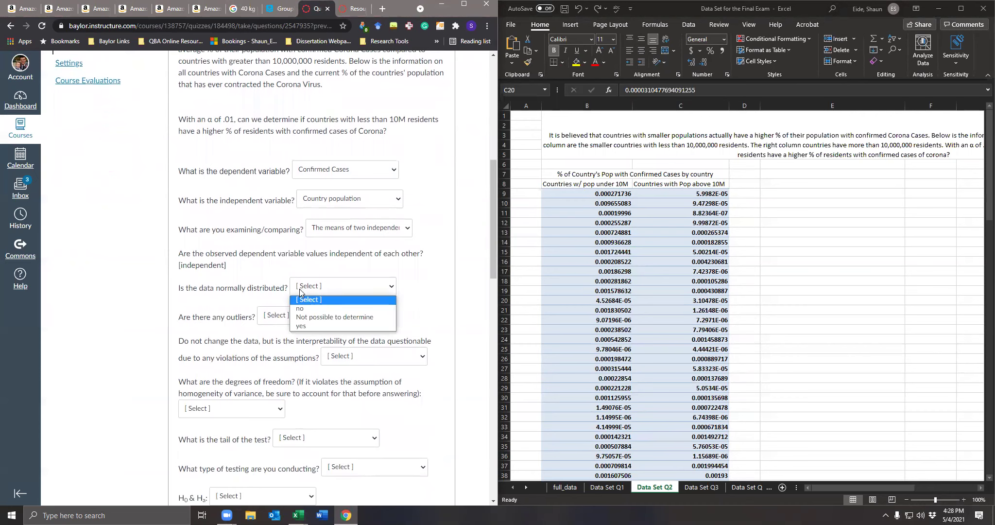
left_click(266, 290)
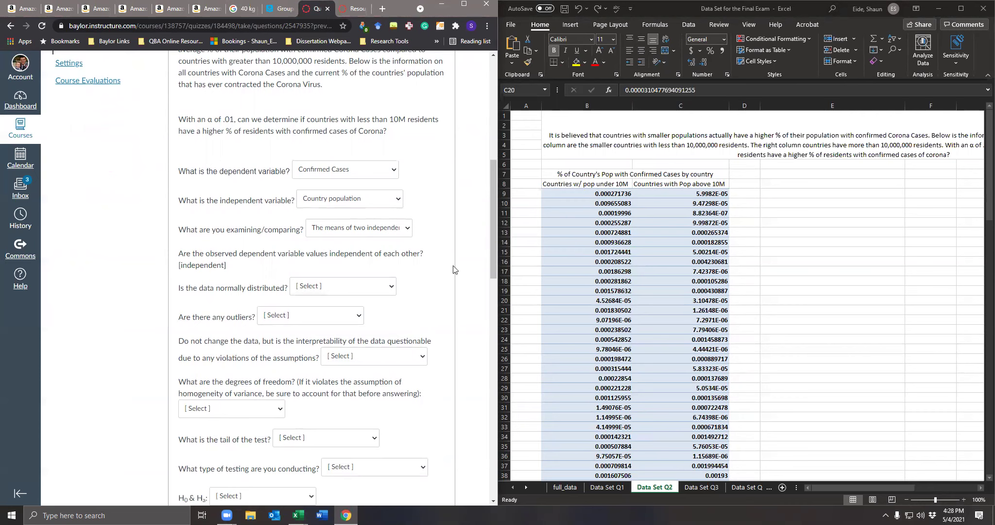
left_click(557, 258)
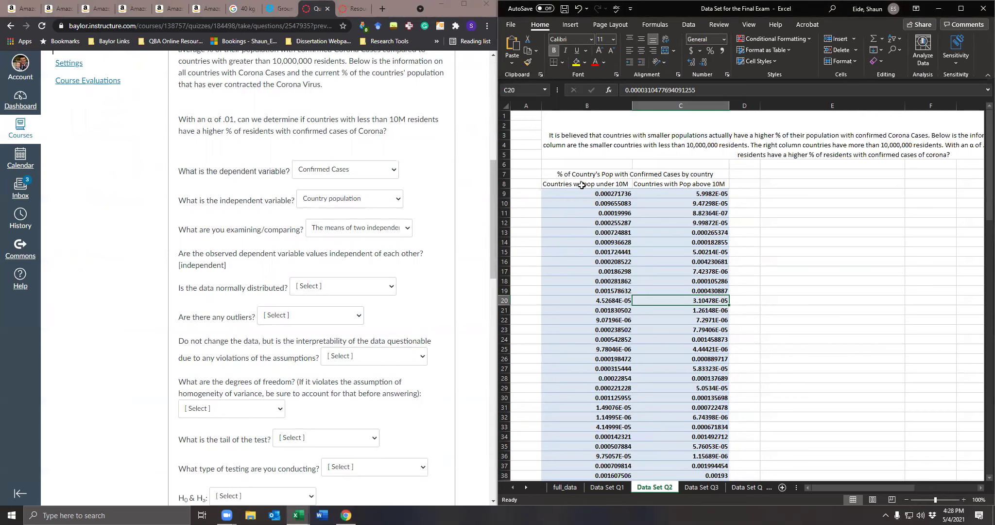
left_click_drag(582, 184, 695, 490)
scroll(689, 311, "up", 20)
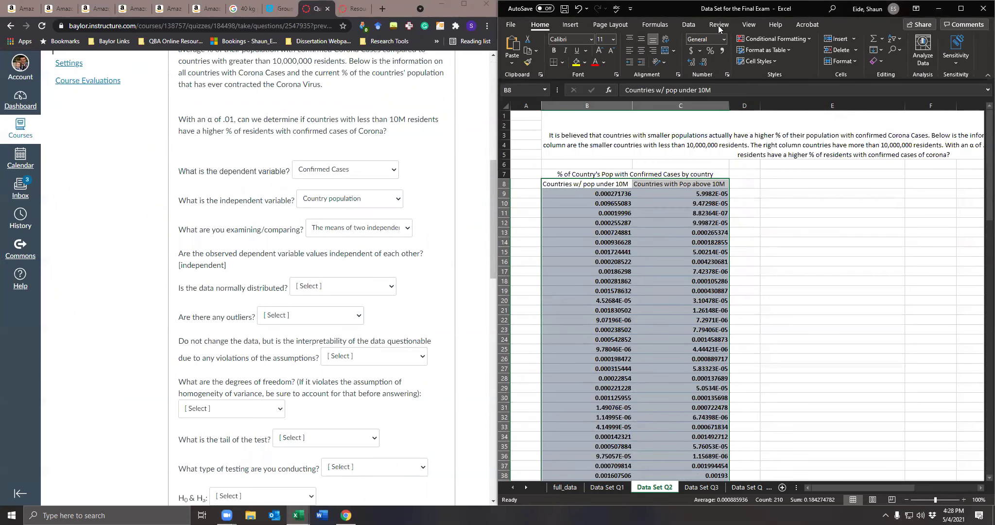
- Start Descriptive Statistics on input range B8:C124 with labels in the first row
left_click(690, 25)
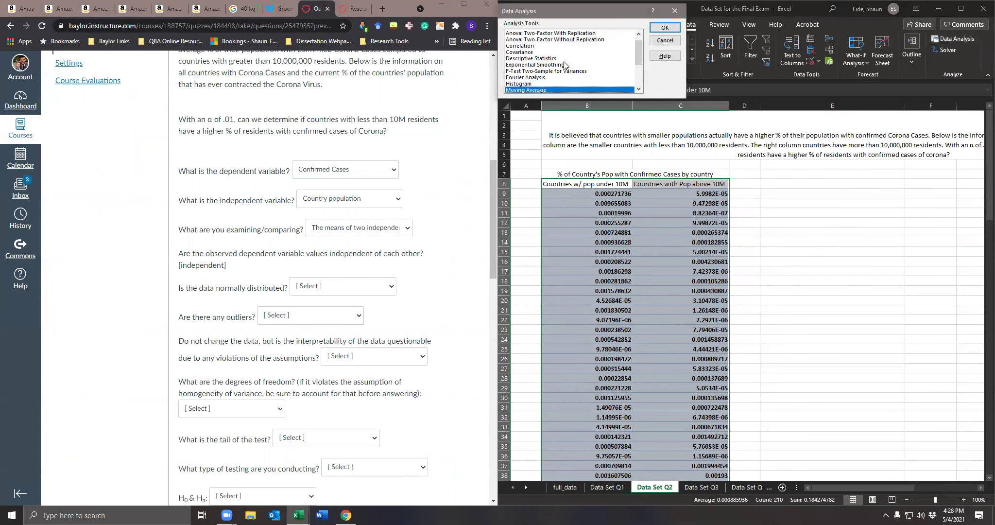
left_click(561, 58)
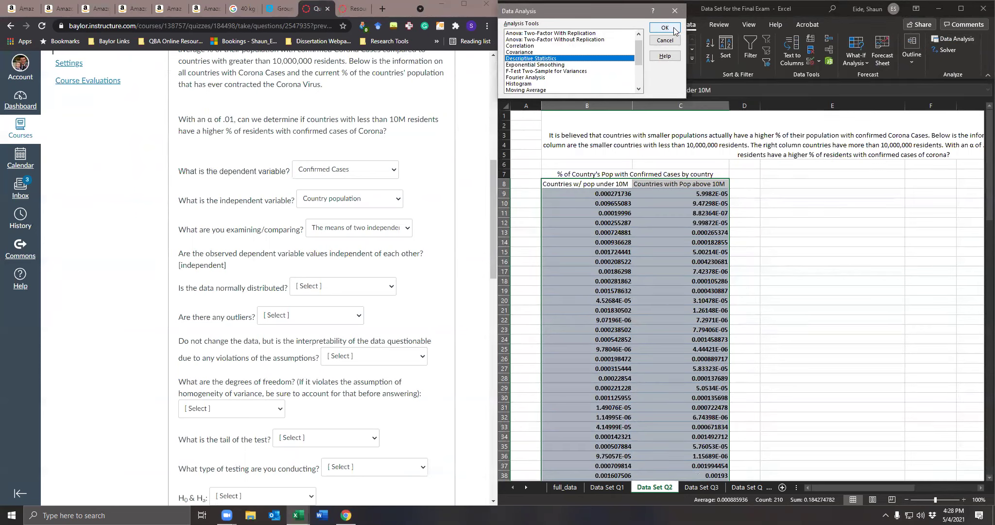
left_click(664, 28)
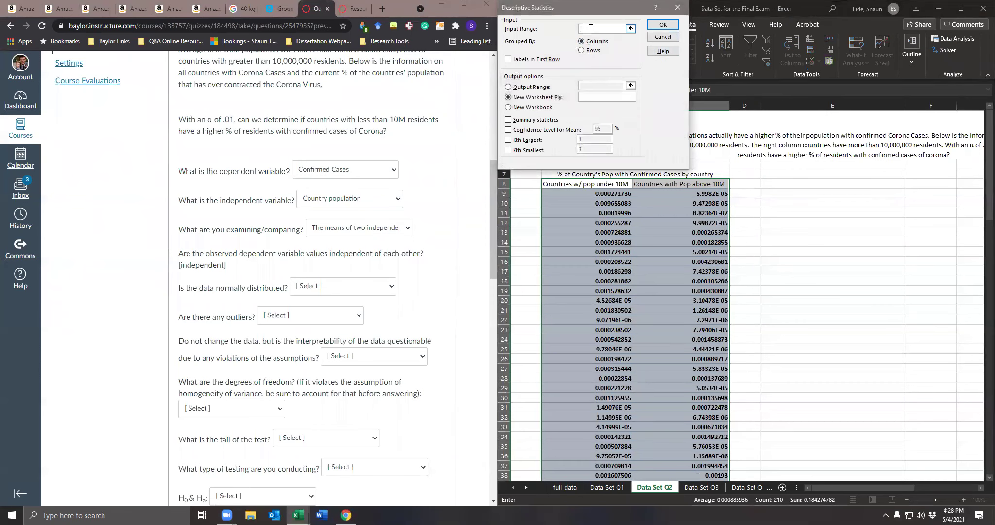
left_click_drag(584, 187, 649, 448)
left_click(508, 59)
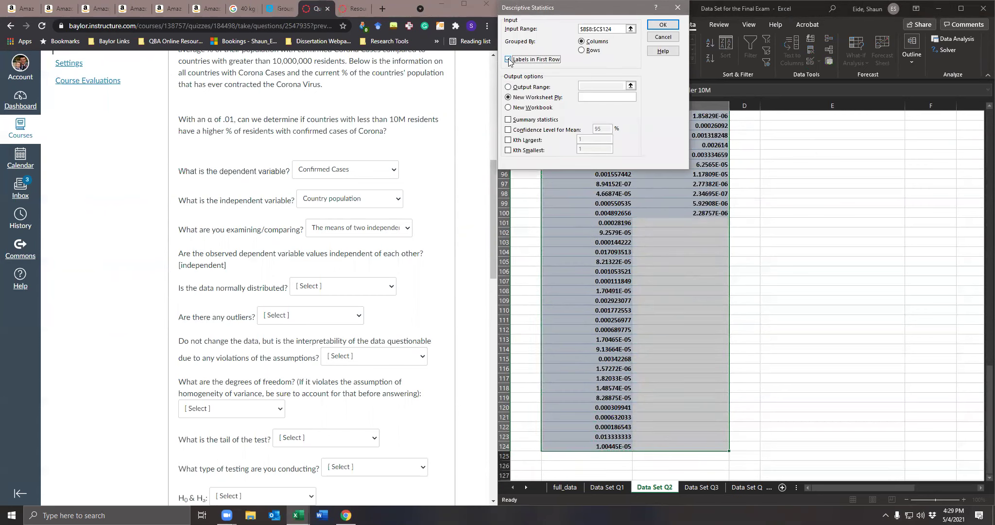
left_click(508, 87)
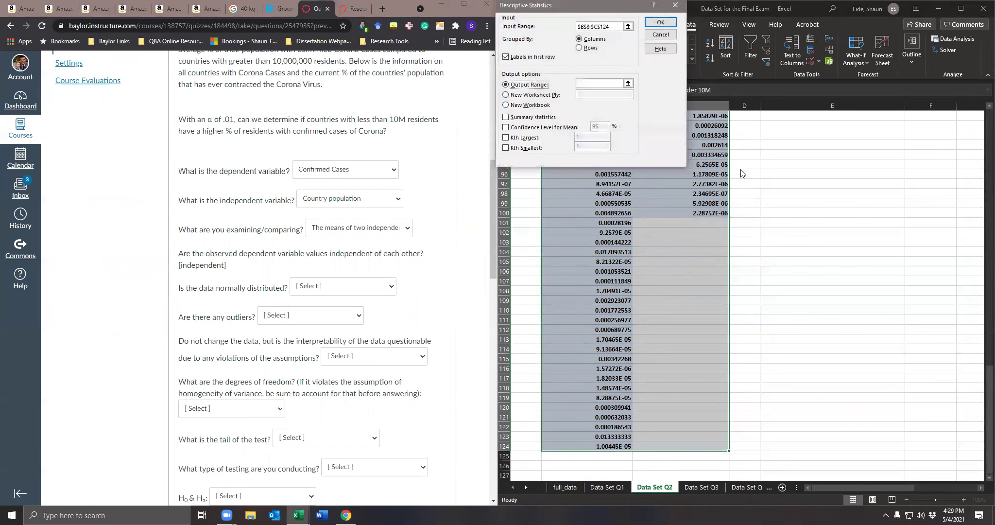
- Set output at E8 with summary statistics and a 99% confidence level
left_click(602, 83)
scroll(783, 181, "up", 20)
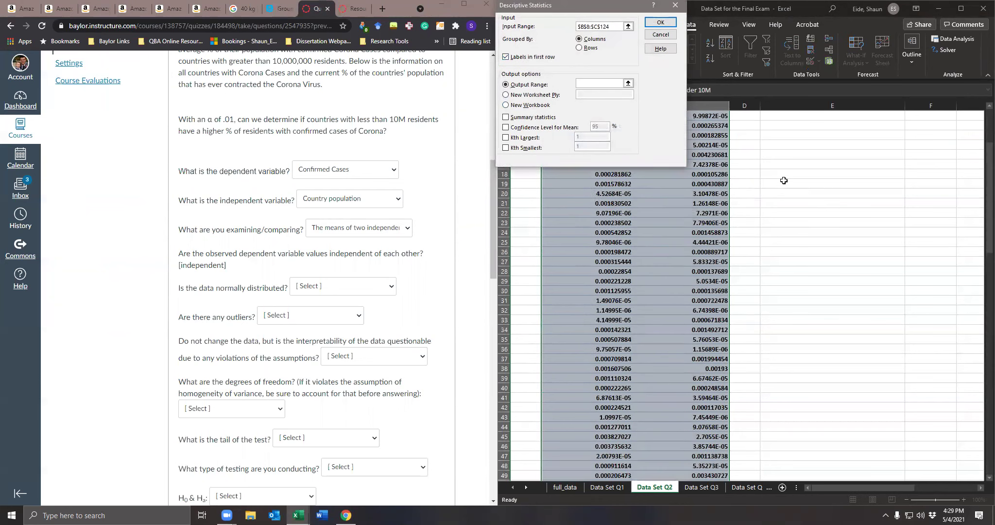
left_click(783, 180)
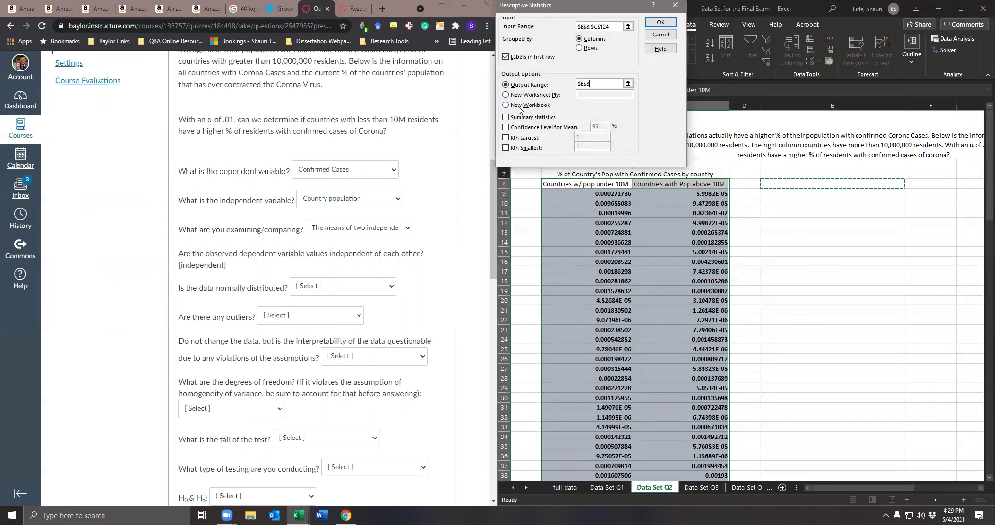
left_click(509, 118)
left_click(507, 128)
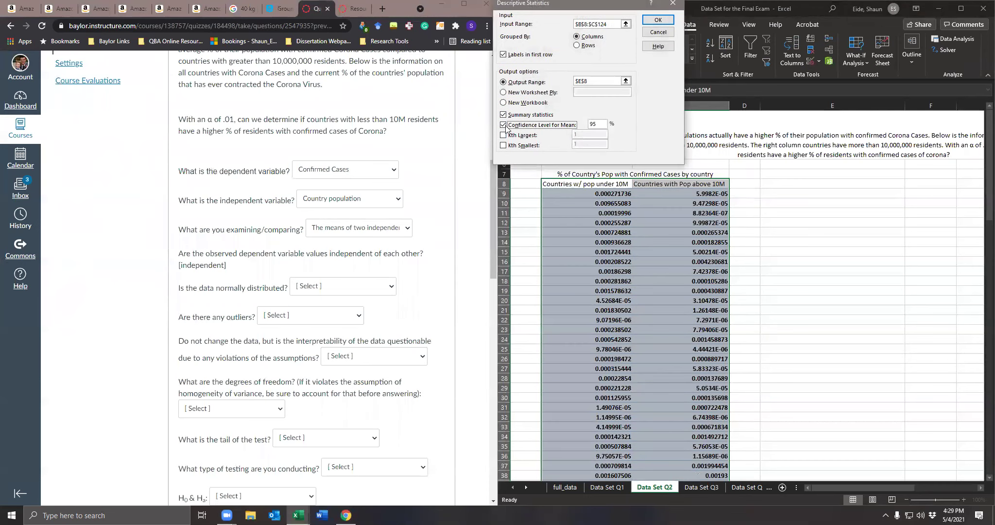
scroll(361, 187, "up", 3)
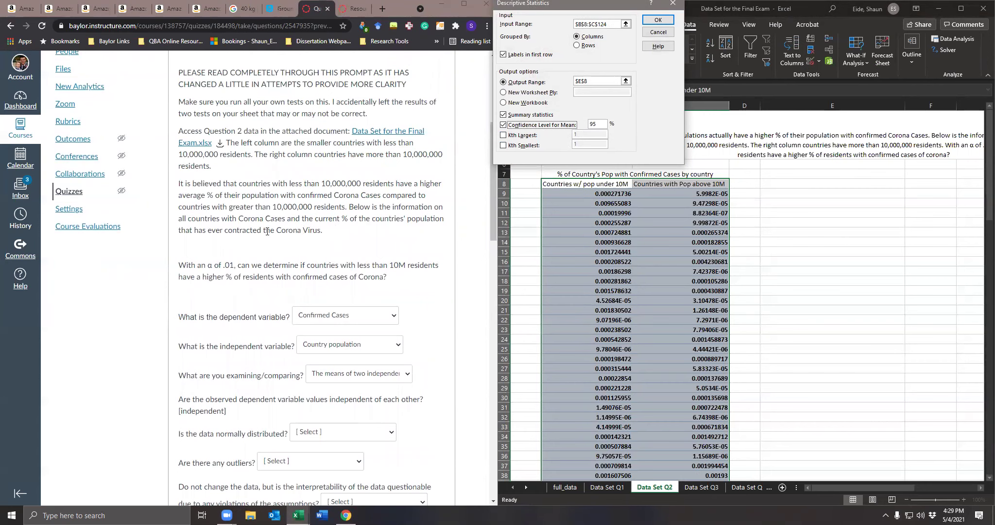
left_click(601, 125)
left_click(657, 19)
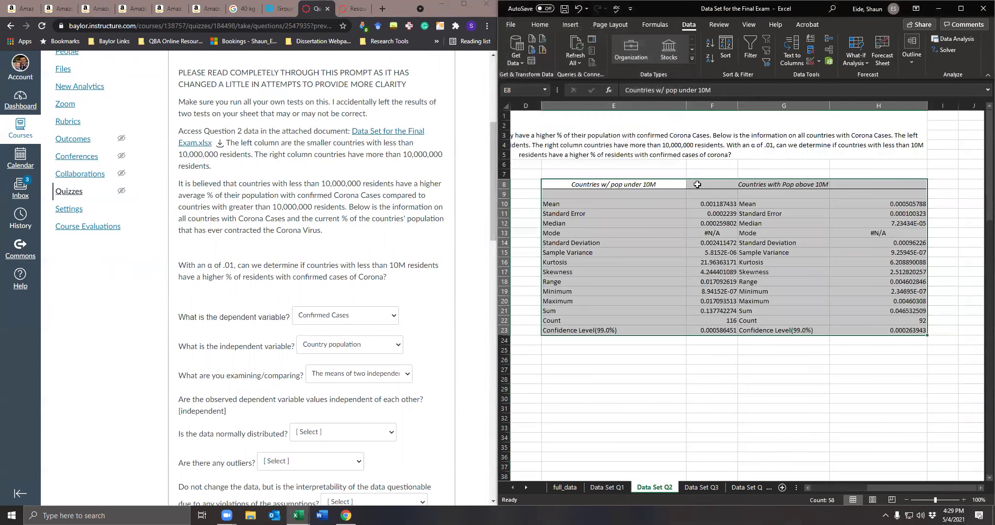
- Generate the statistics and select the Kurtosis and Skewness rows for both groups
left_click(656, 241)
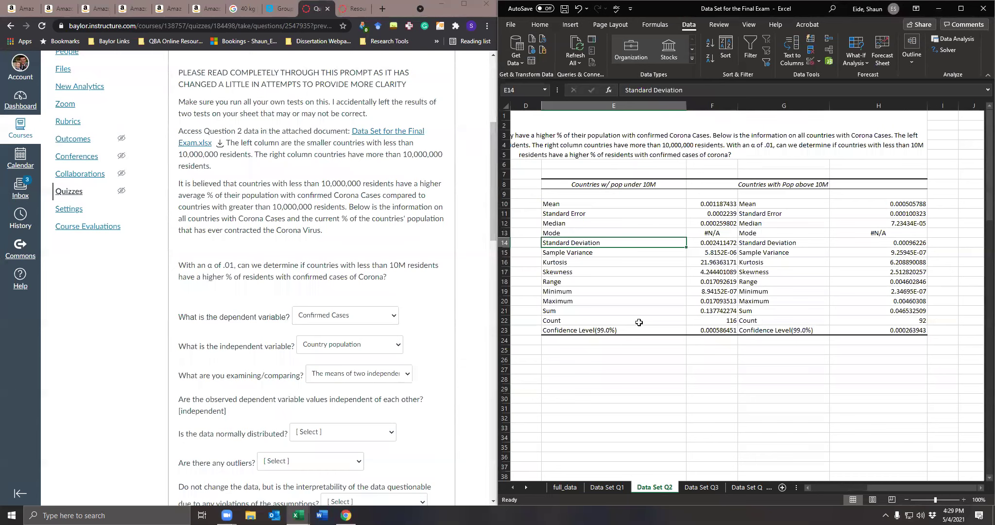
left_click(614, 311)
left_click_drag(590, 266, 898, 270)
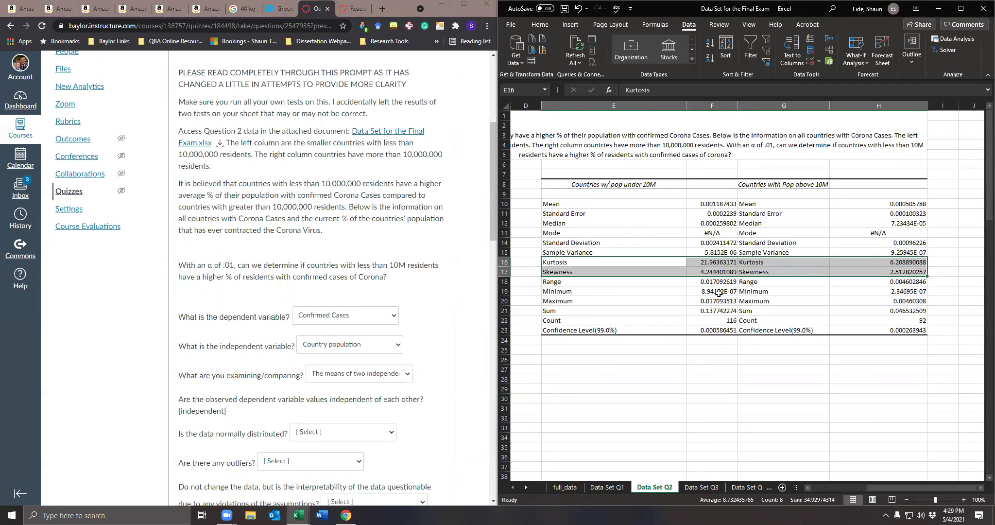
- Answer 'no' to whether the data is normally distributed
left_click(367, 427)
left_click(358, 455)
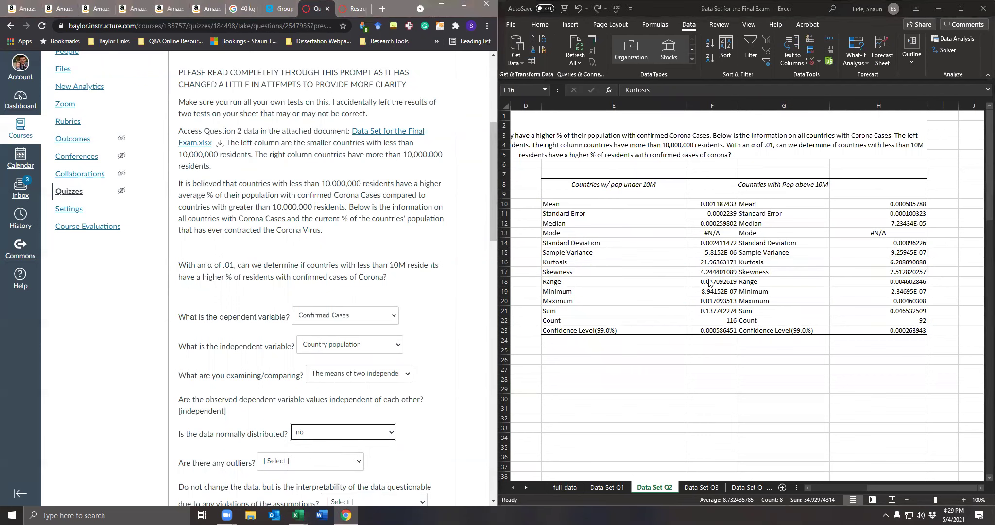
key("alt+Tab")
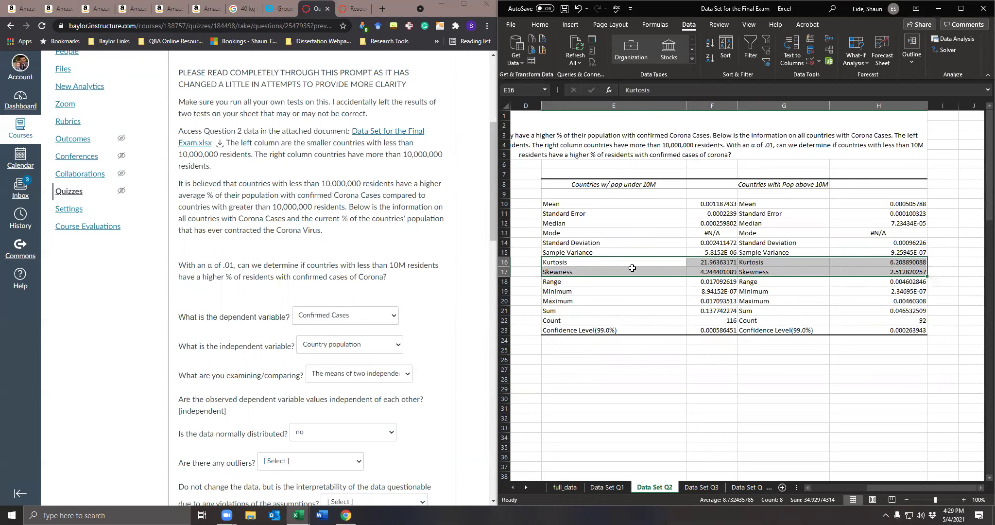
- Check the outliers question's answer list and leave it unanswered for now
left_click(227, 431)
scroll(227, 431, "down", 1)
left_click(323, 418)
left_click(323, 418)
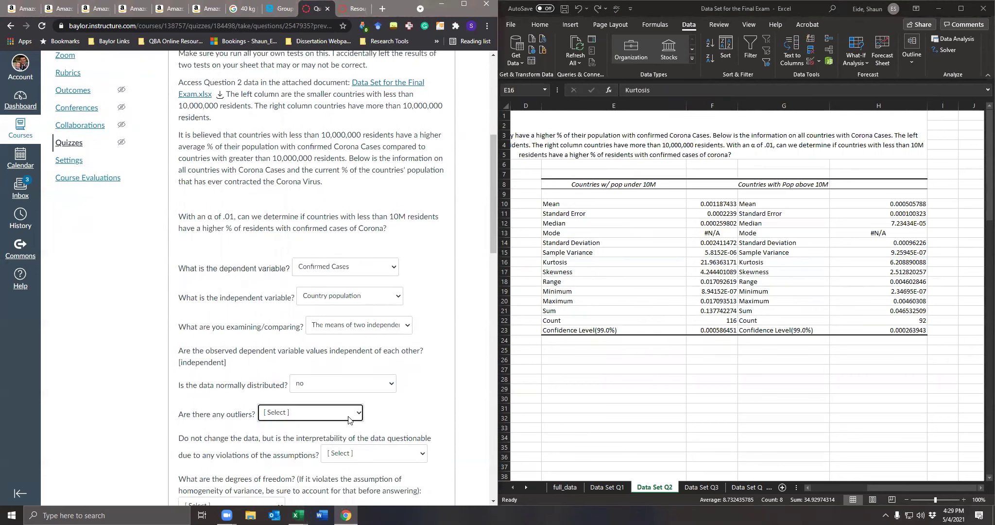
key("alt+Tab")
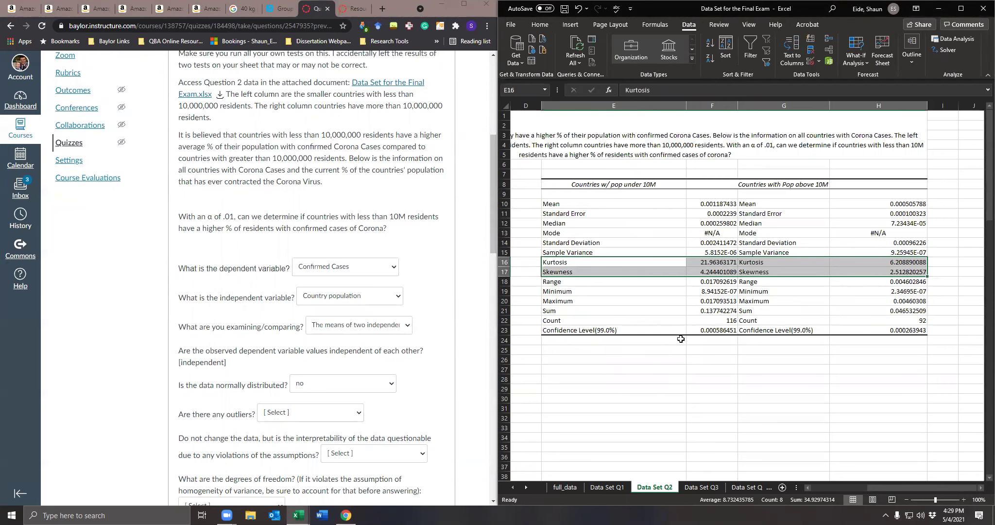
left_click_drag(697, 416, 586, 379)
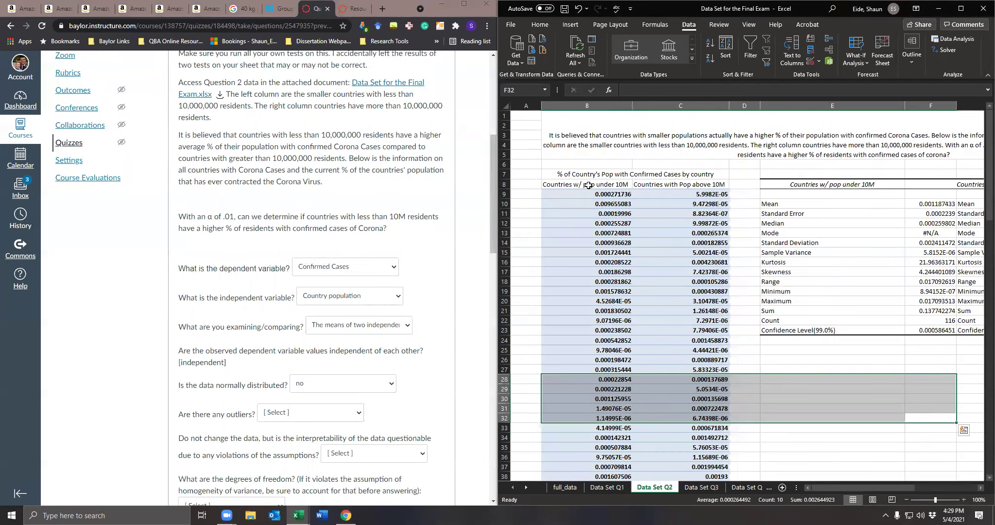
- Insert a Box and Whisker chart of both country columns with Excel maximized
left_click_drag(587, 184, 595, 463)
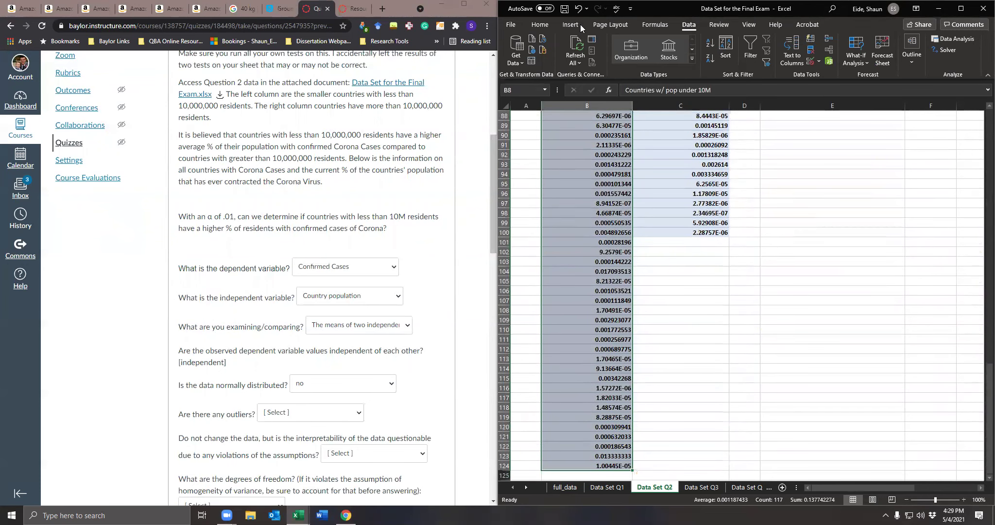
left_click(578, 24)
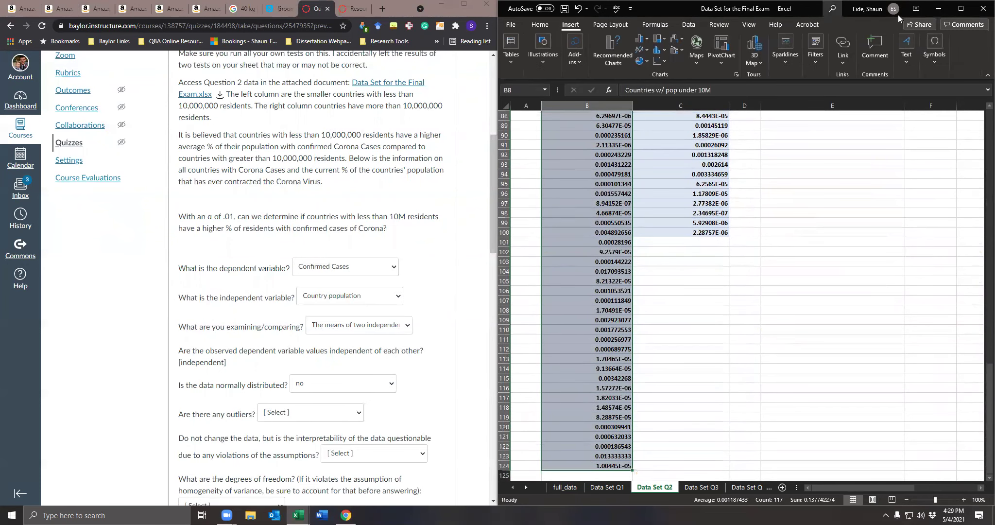
left_click(960, 8)
scroll(157, 210, "up", 20)
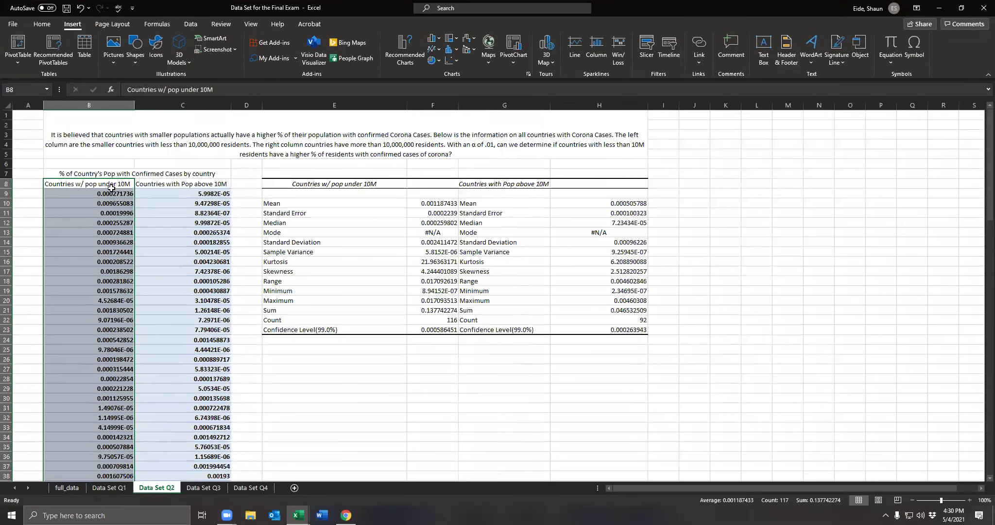
left_click_drag(111, 188, 167, 465)
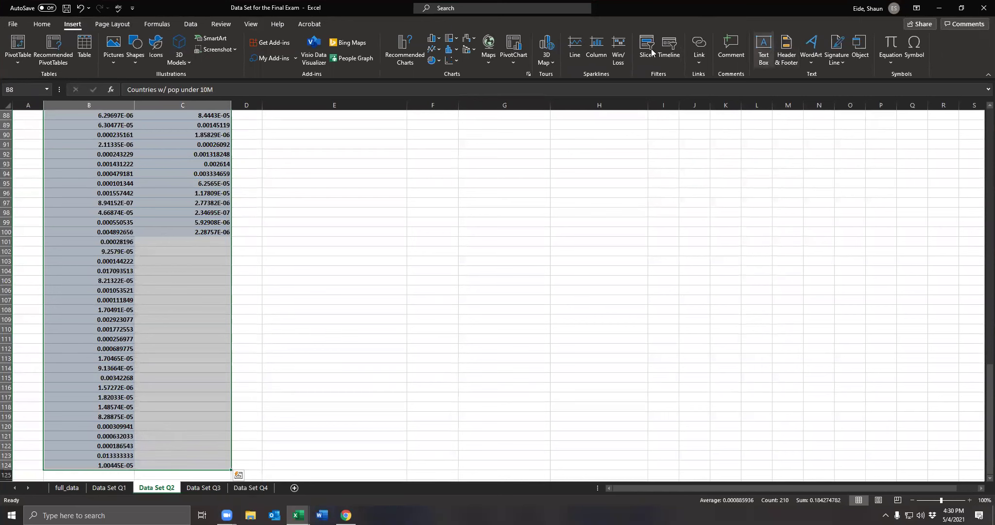
left_click(452, 50)
left_click(468, 136)
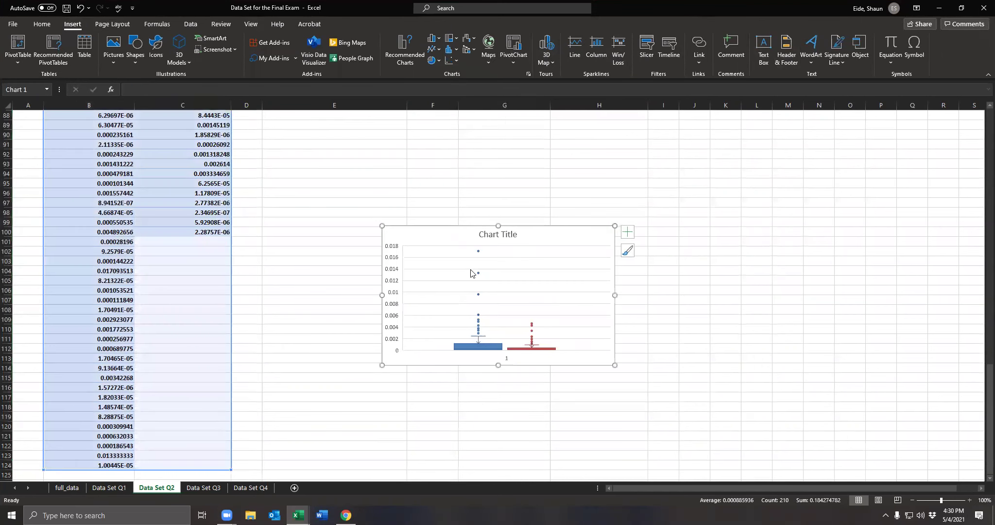
- Stretch the box plot taller and move the workbook back to the right half
left_click_drag(495, 225, 499, 157)
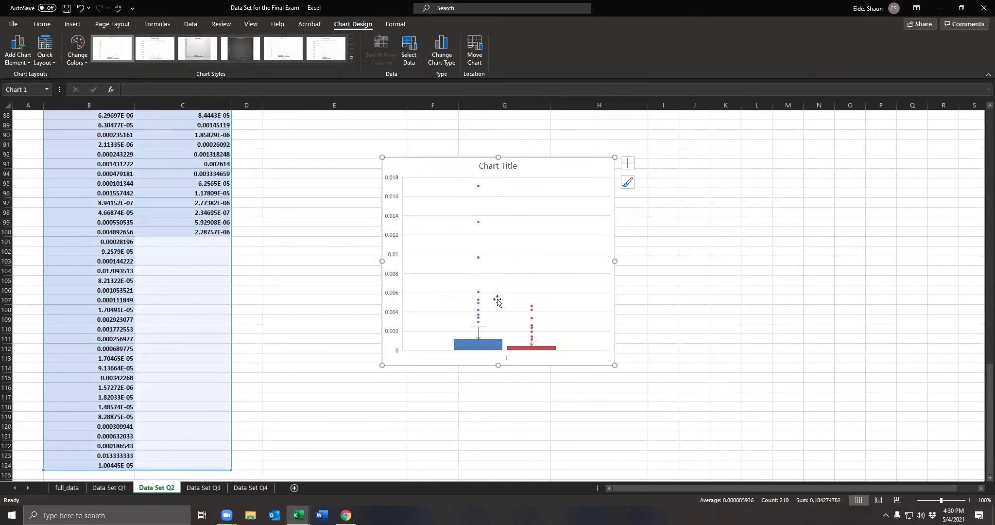
left_click_drag(498, 364, 484, 449)
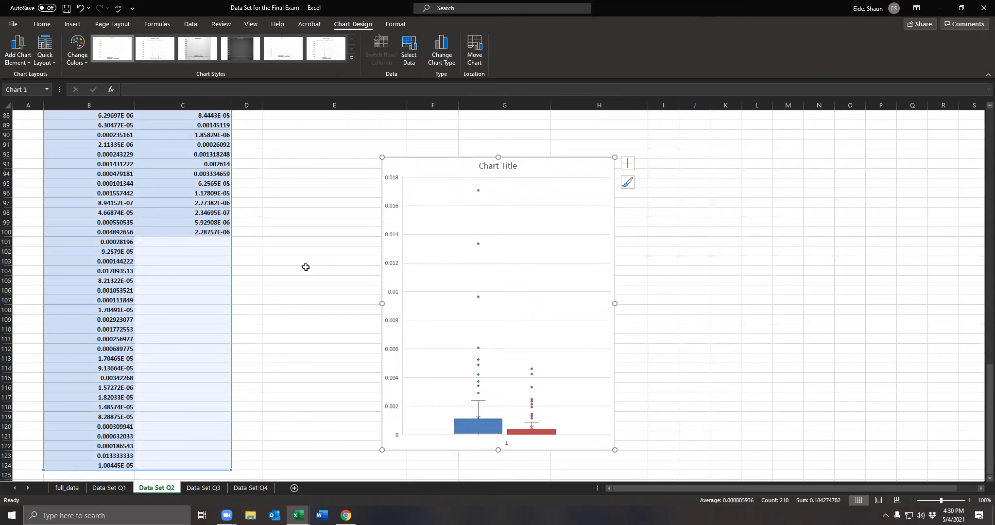
scroll(304, 269, "up", 8)
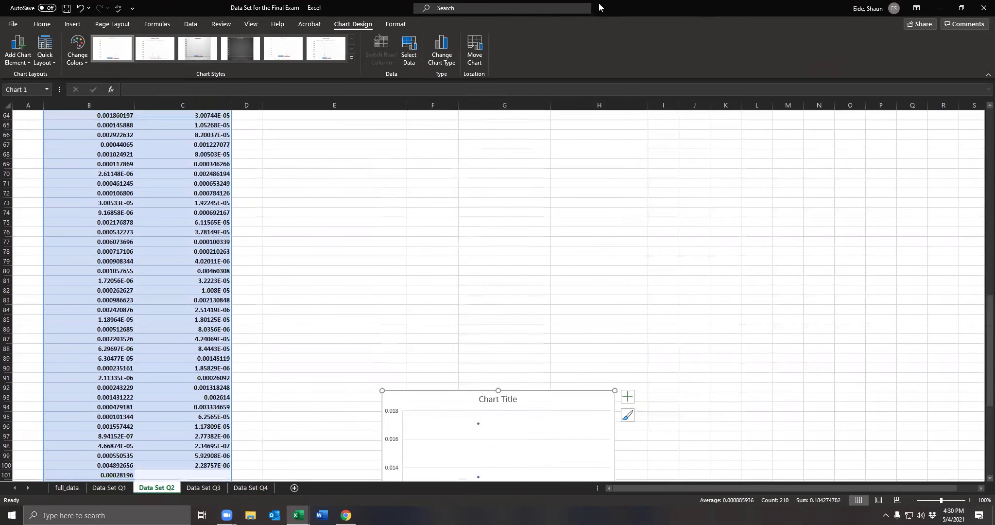
left_click_drag(599, 7, 993, 10)
- Answer Yes to the outliers question and Yes to the assumption-violation interpretability question
left_click(92, 165)
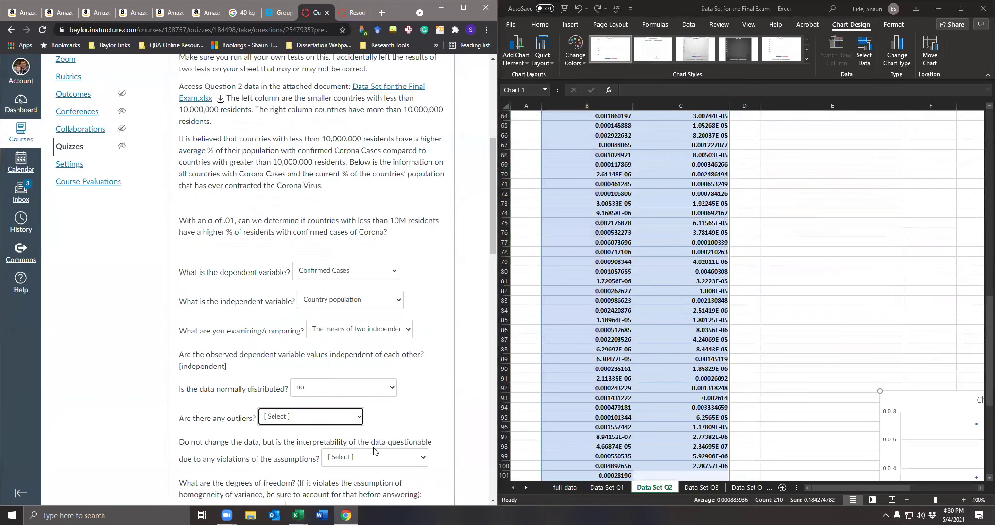
left_click(296, 418)
left_click(270, 435)
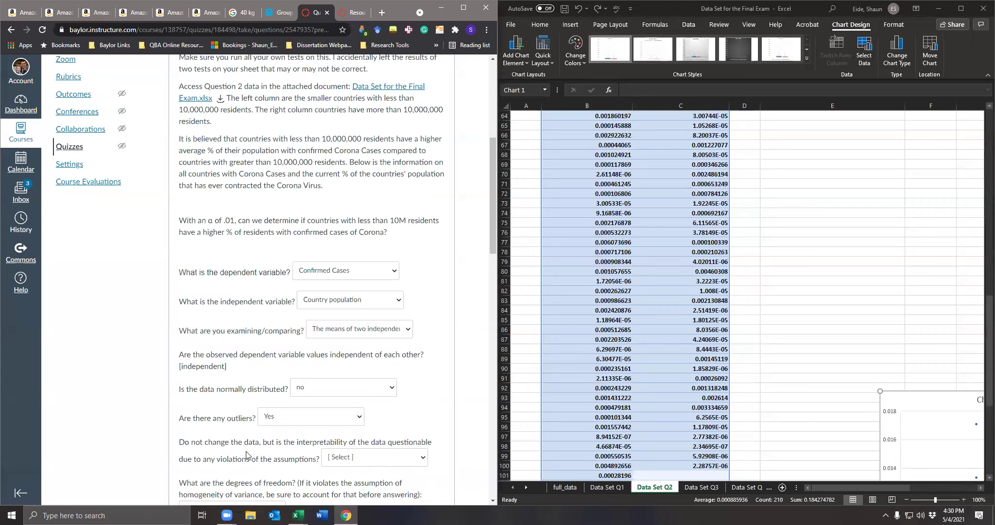
scroll(247, 454, "down", 3)
left_click(342, 312)
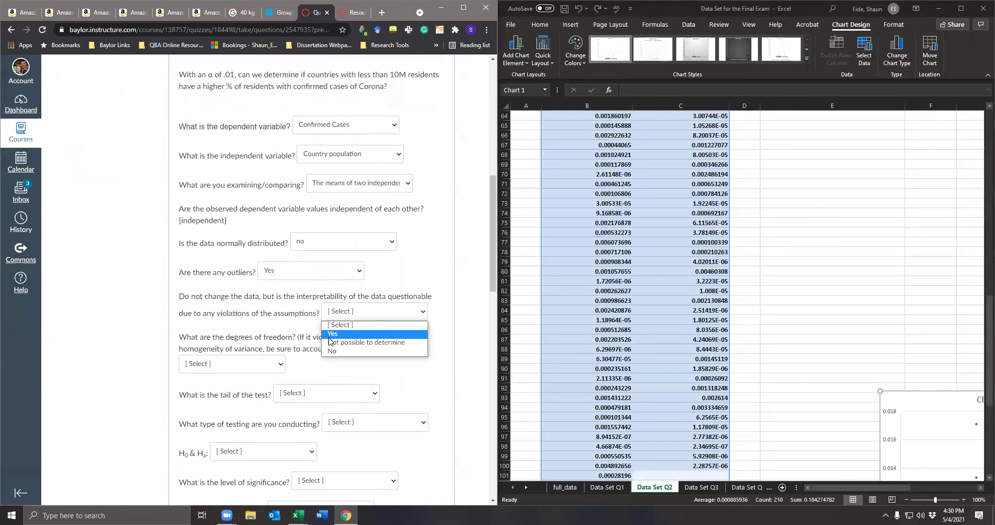
left_click(329, 335)
- Move the box plot up beside column C and stretch it taller
left_click(910, 395)
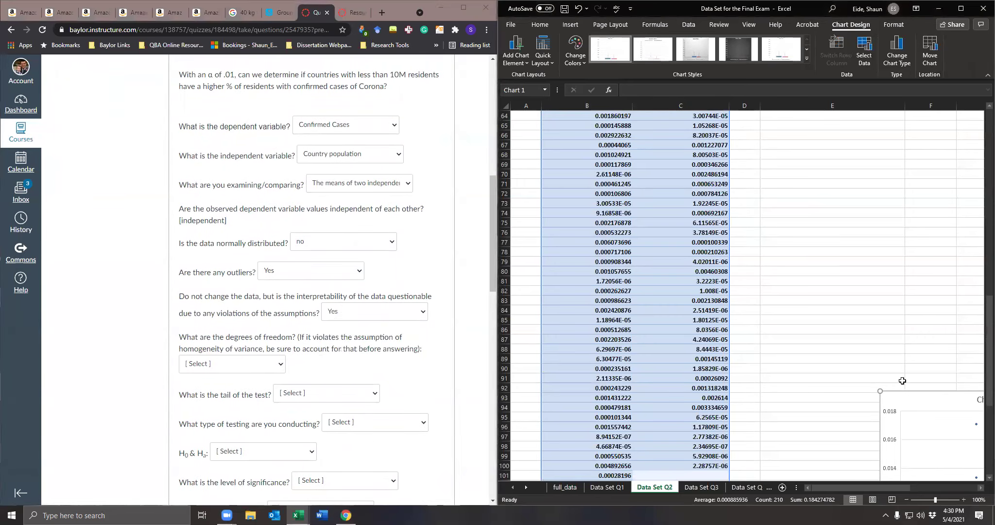
left_click_drag(899, 395, 787, 148)
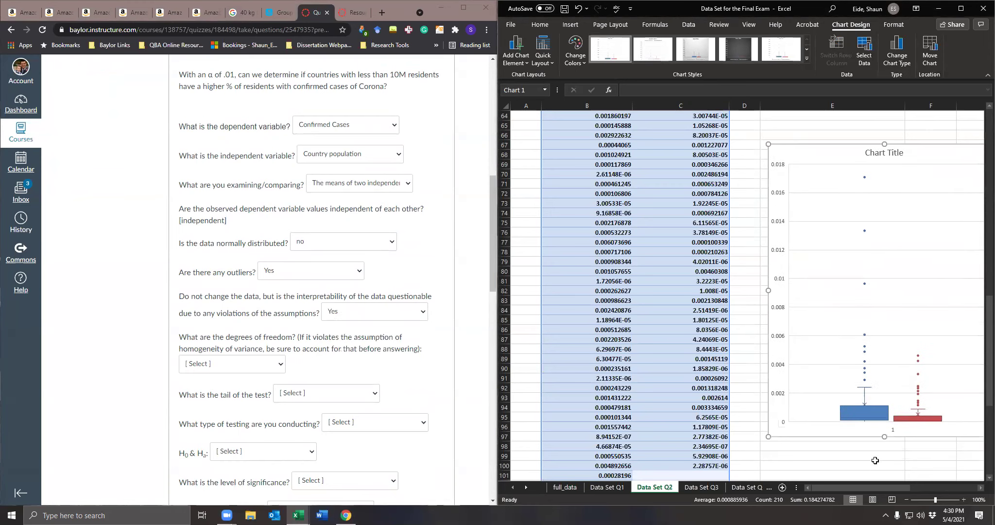
left_click_drag(880, 434, 887, 468)
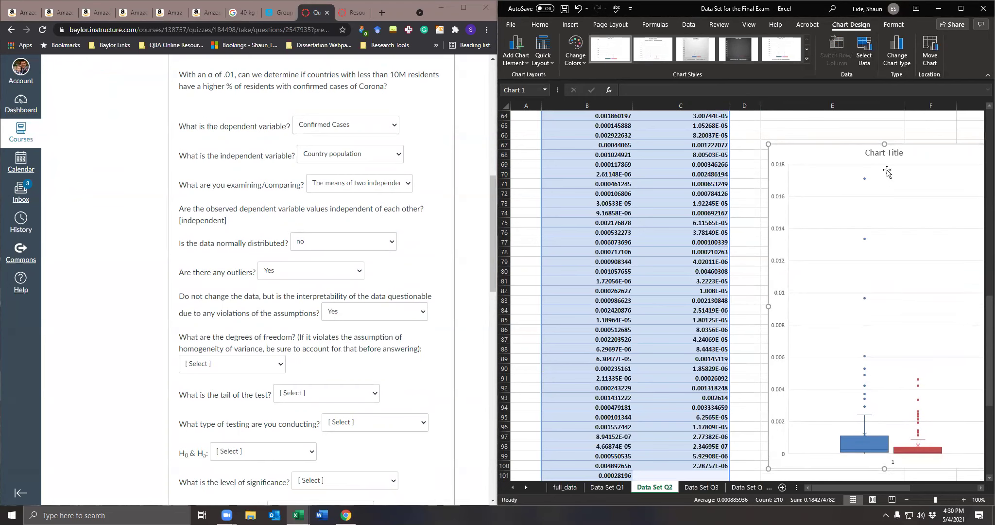
scroll(889, 204, "up", 3)
scroll(869, 209, "down", 3)
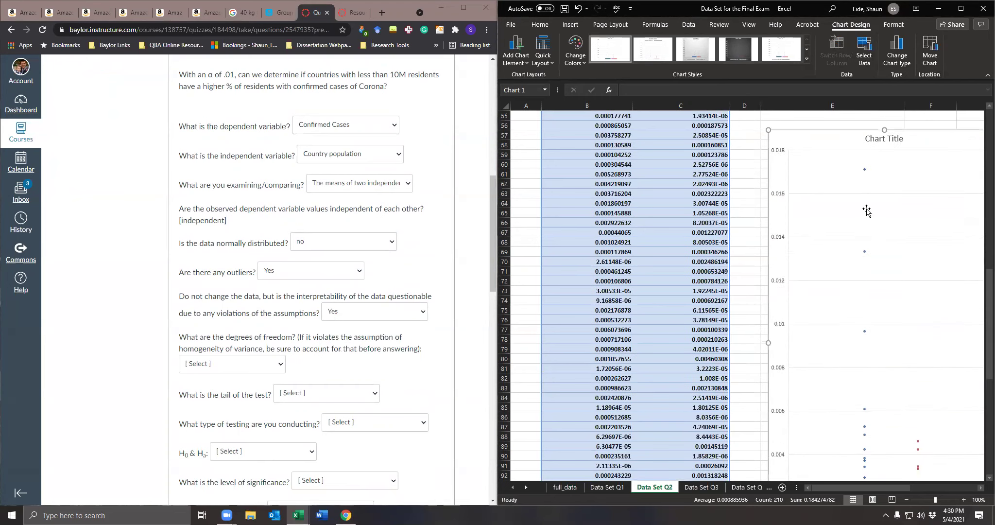
scroll(870, 255, "down", 2)
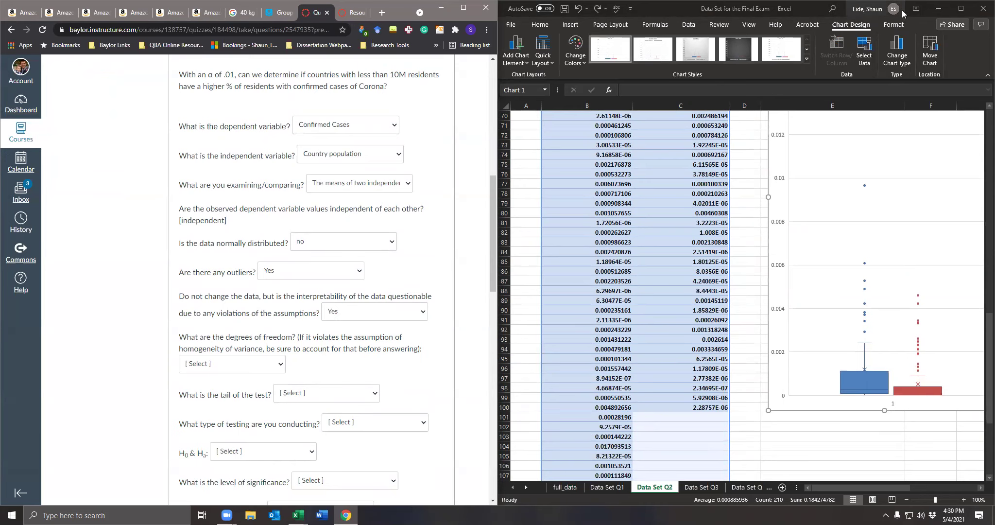
- Maximize the workbook window and bring the data and box plot into view
left_click(960, 9)
scroll(486, 282, "up", 20)
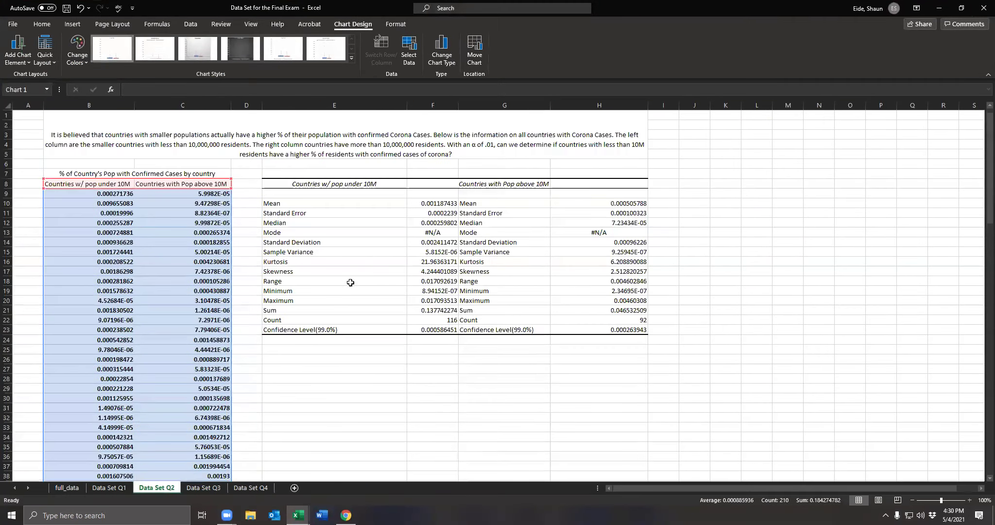
scroll(320, 328, "down", 7)
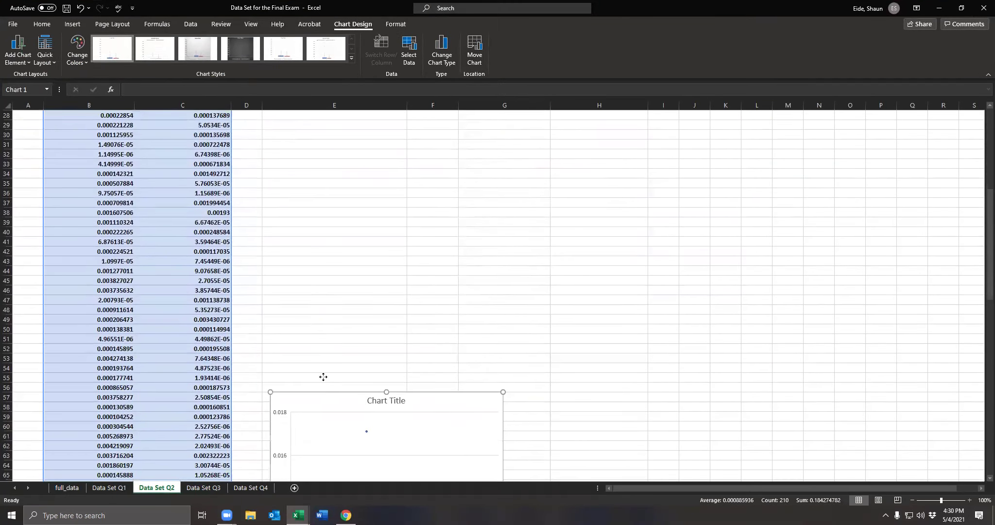
left_click_drag(324, 378, 335, 163)
scroll(340, 204, "up", 6)
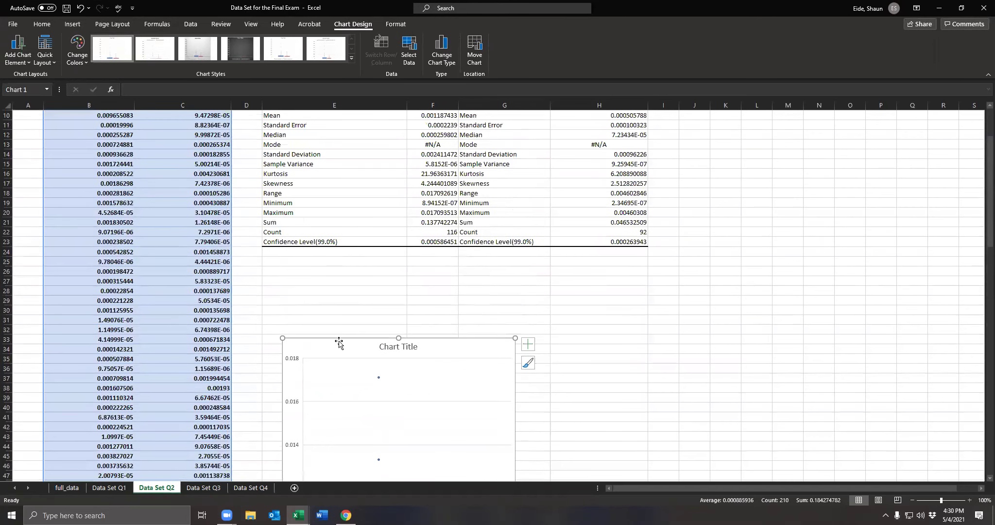
left_click_drag(336, 335, 332, 242)
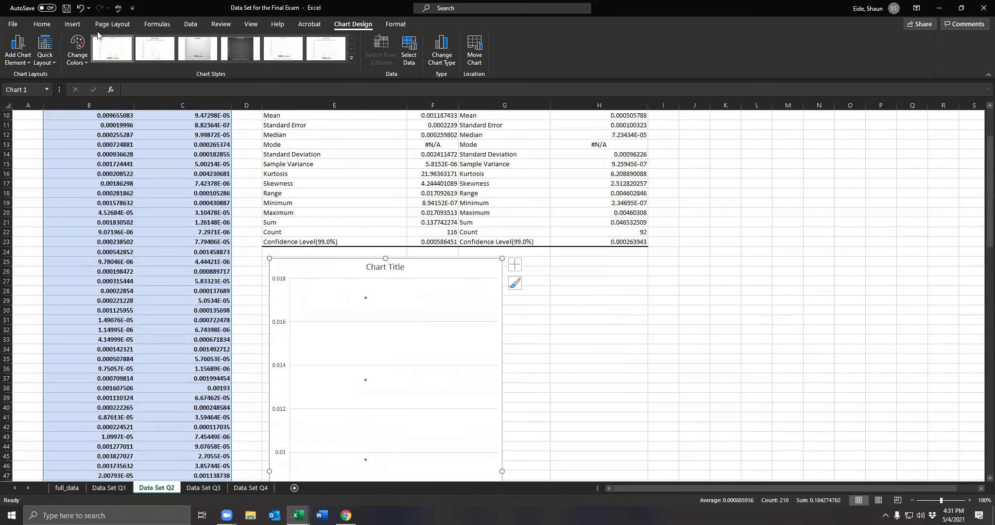
left_click(42, 26)
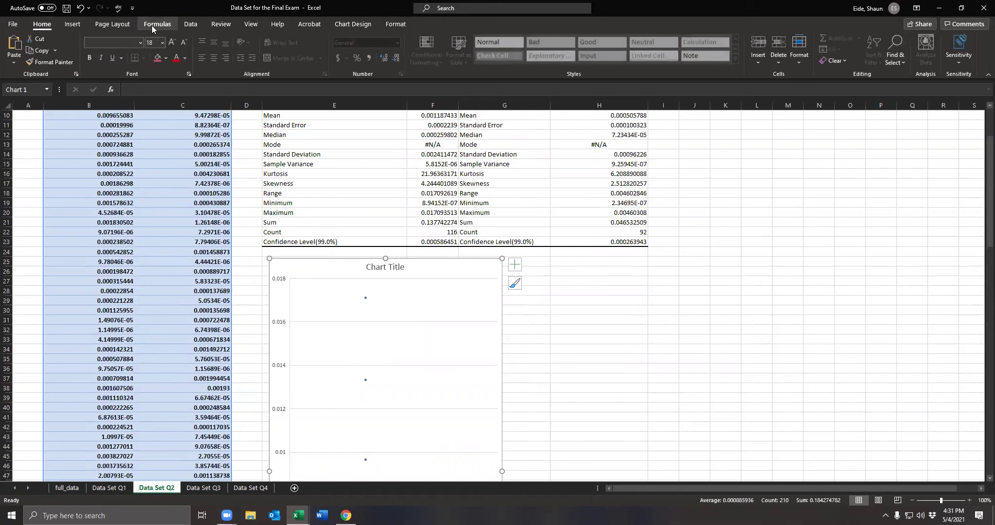
- Set up an F-Test Two-Sample for Variances on columns B and C, output on this sheet
left_click(190, 23)
left_click(937, 41)
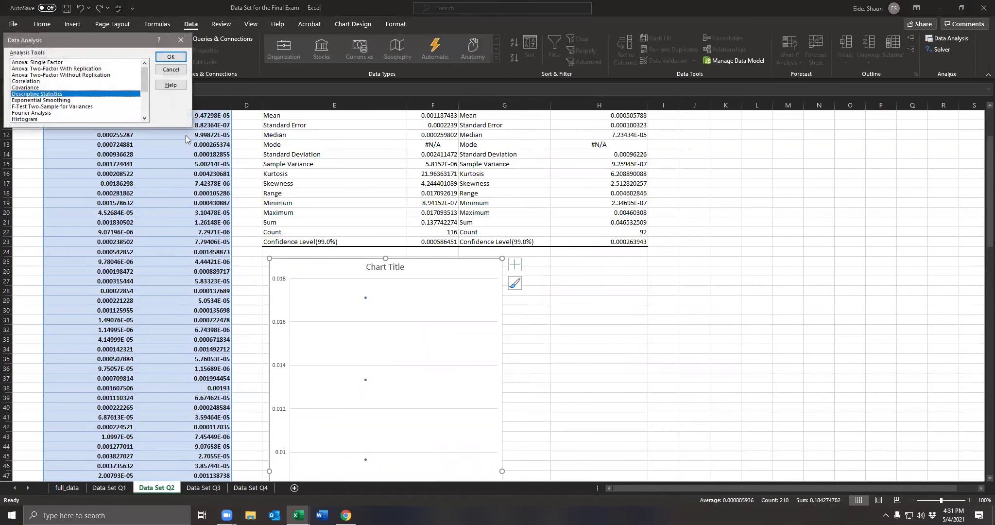
left_click(47, 107)
left_click(170, 57)
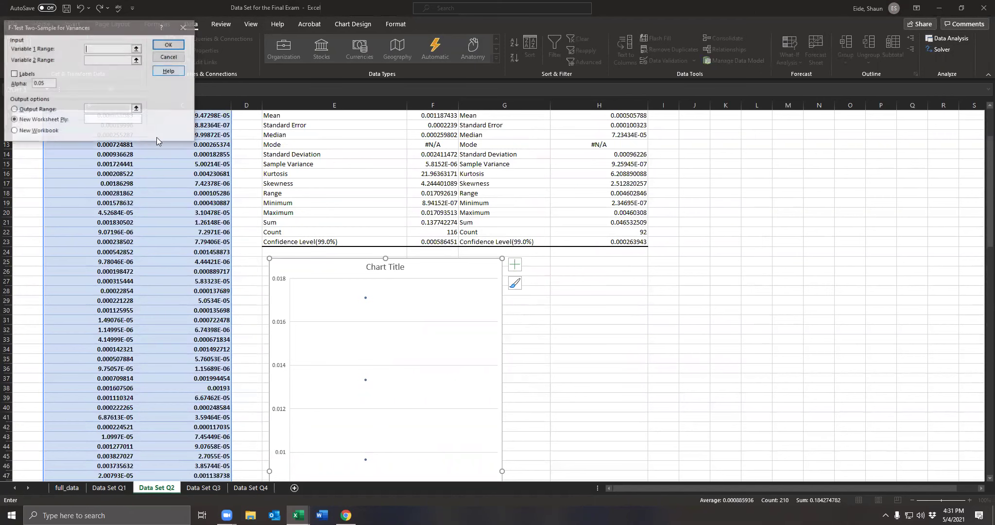
scroll(110, 244, "up", 3)
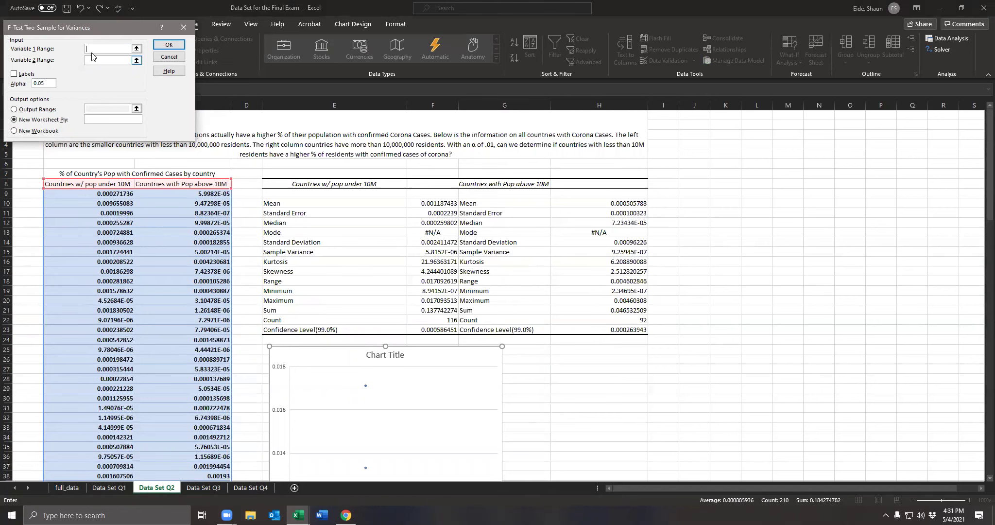
left_click_drag(83, 183, 100, 465)
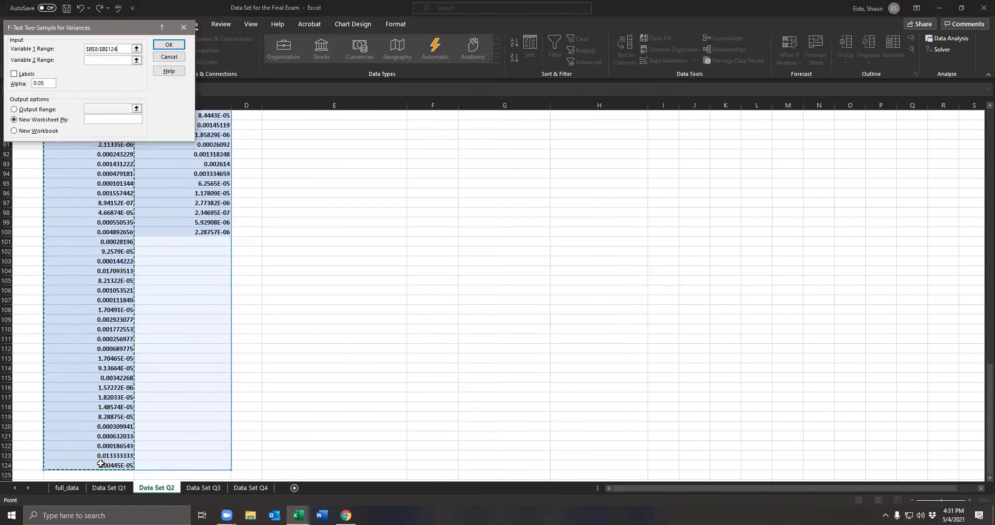
left_click(100, 60)
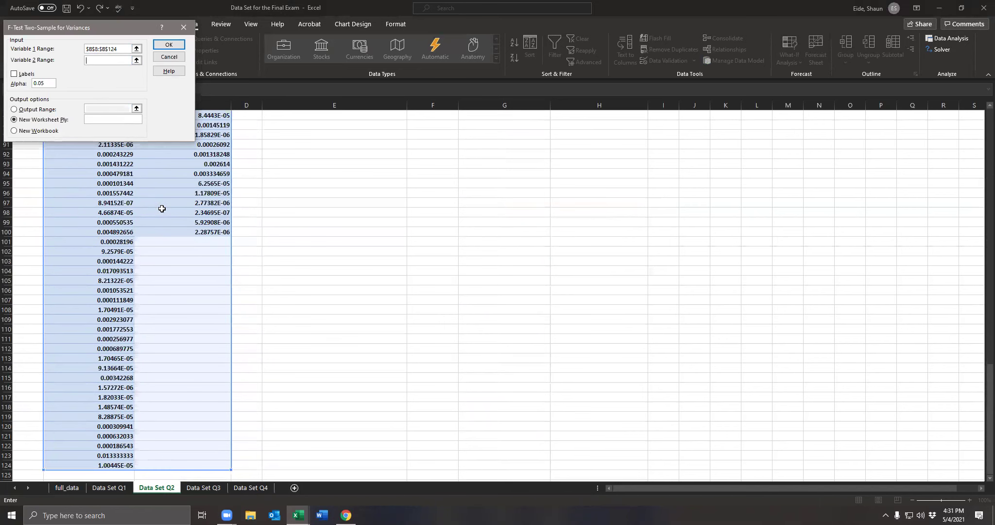
left_click_drag(176, 230, 186, 135)
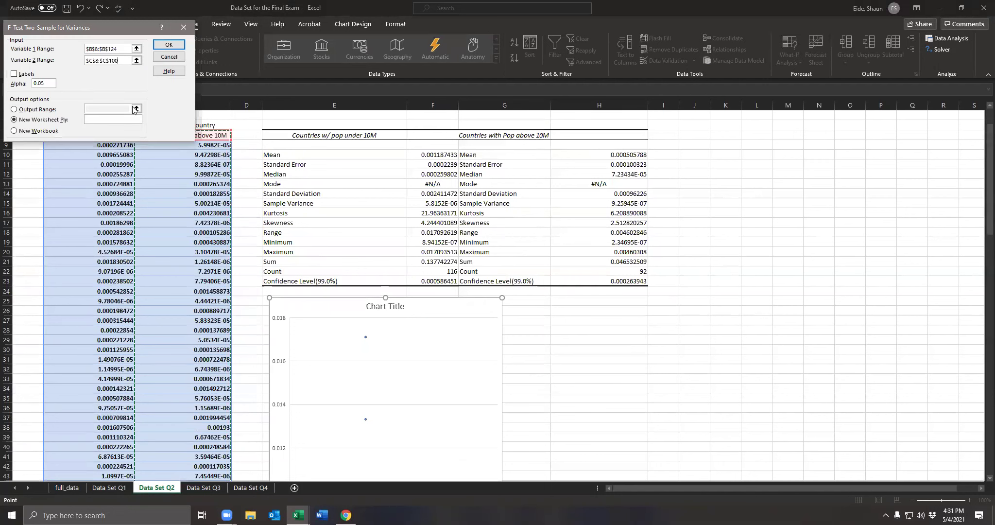
left_click(13, 110)
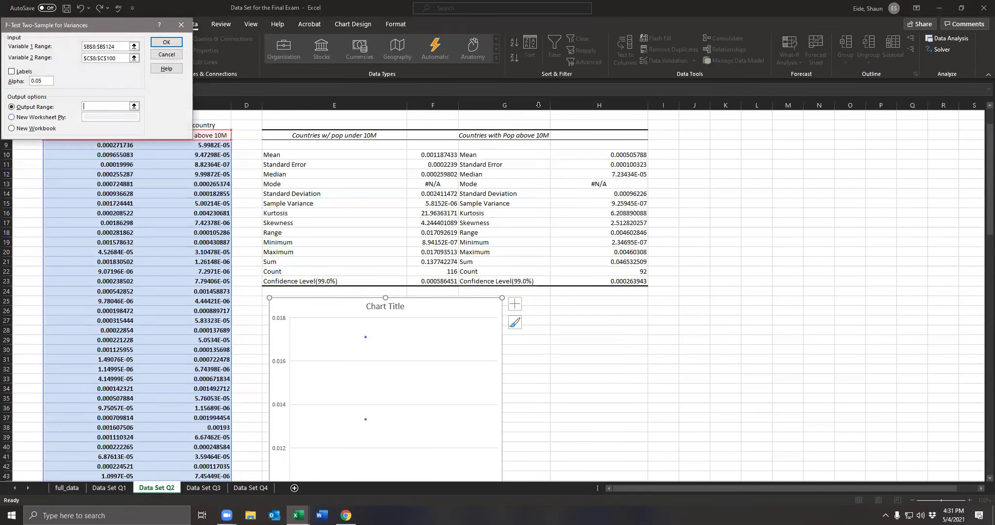
- Run the F-test, enabling Labels after the non-numeric data warning
left_click(168, 44)
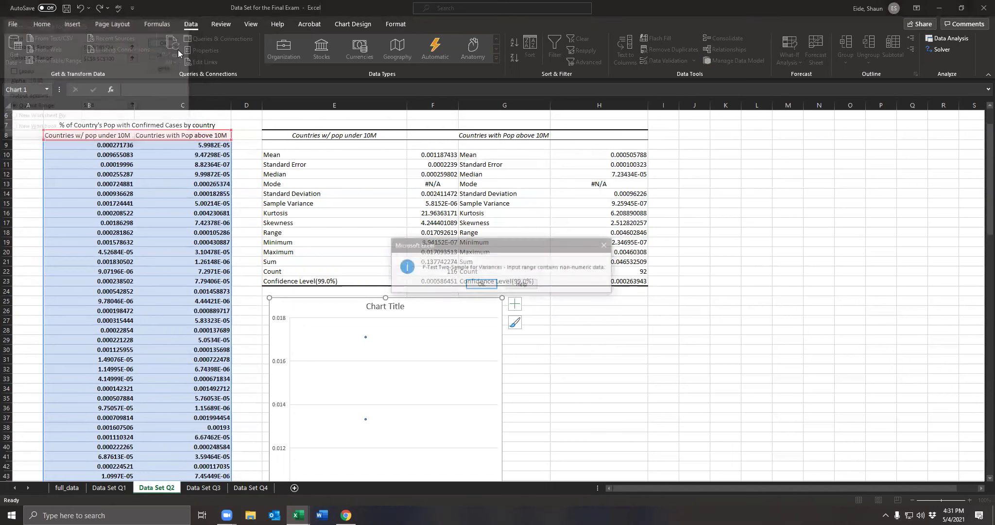
left_click(480, 285)
left_click(14, 72)
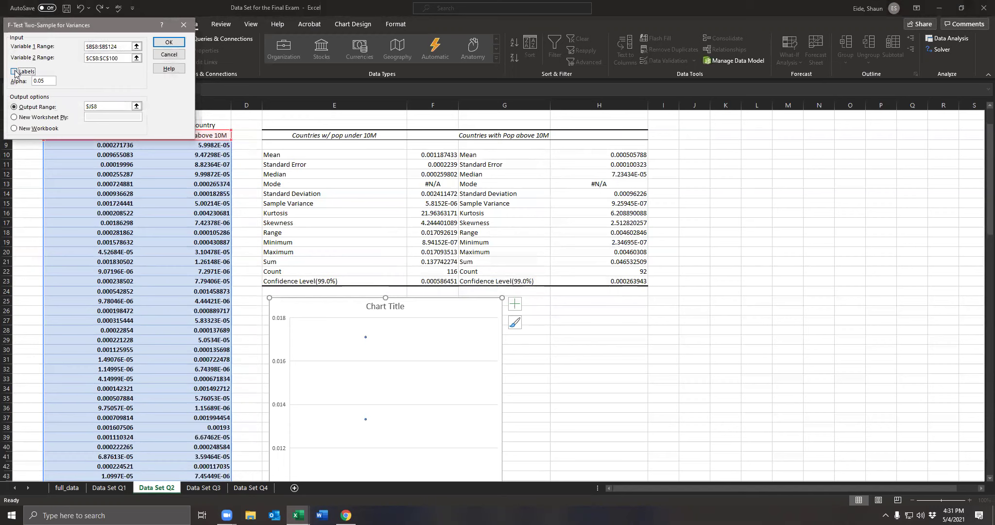
left_click(169, 42)
- Highlight the F-test's one-tail P value (1.69E-17) in yellow
left_click(757, 264)
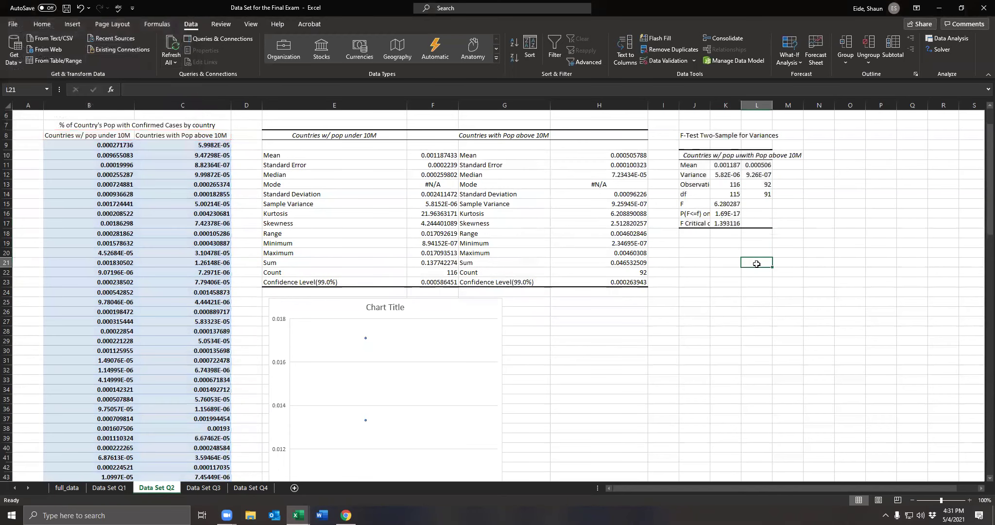
left_click(726, 205)
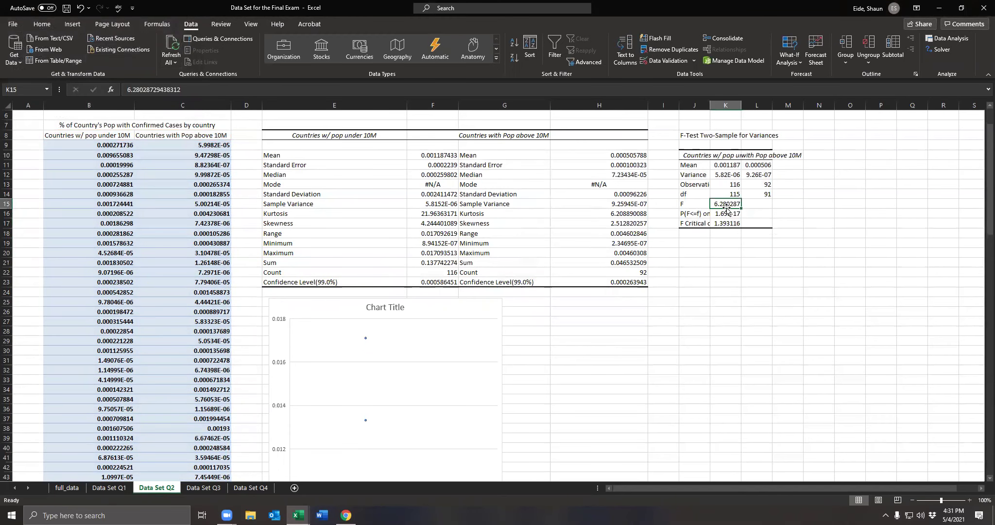
left_click(731, 212)
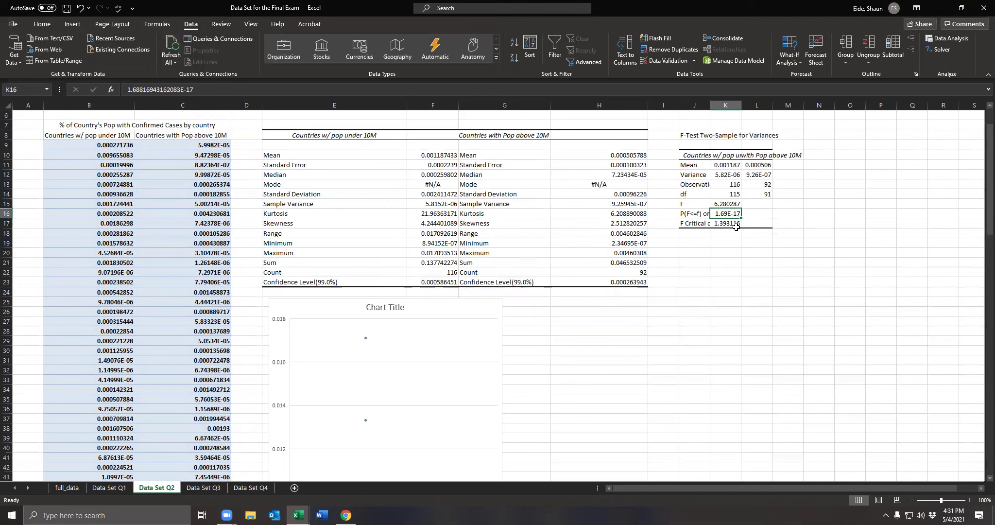
left_click(42, 24)
left_click(157, 58)
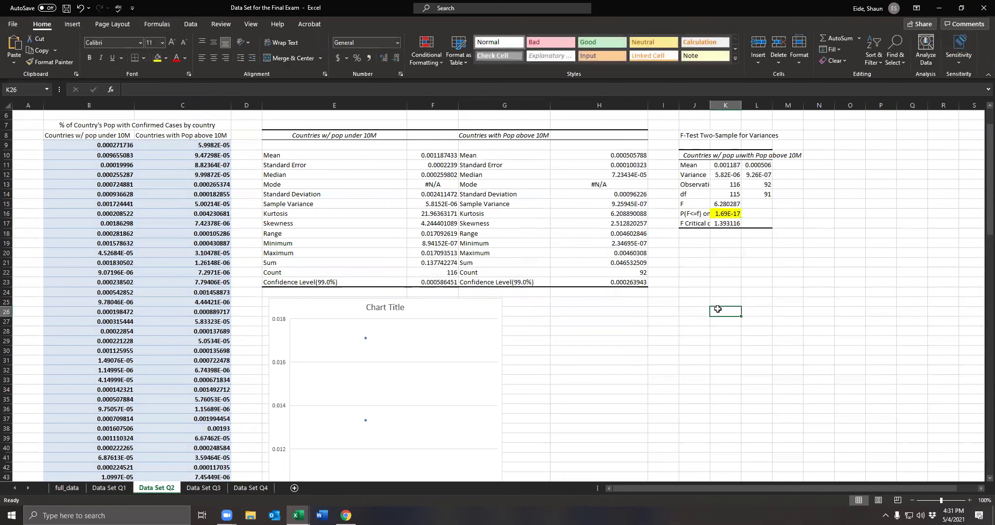
left_click(698, 261)
left_click(190, 24)
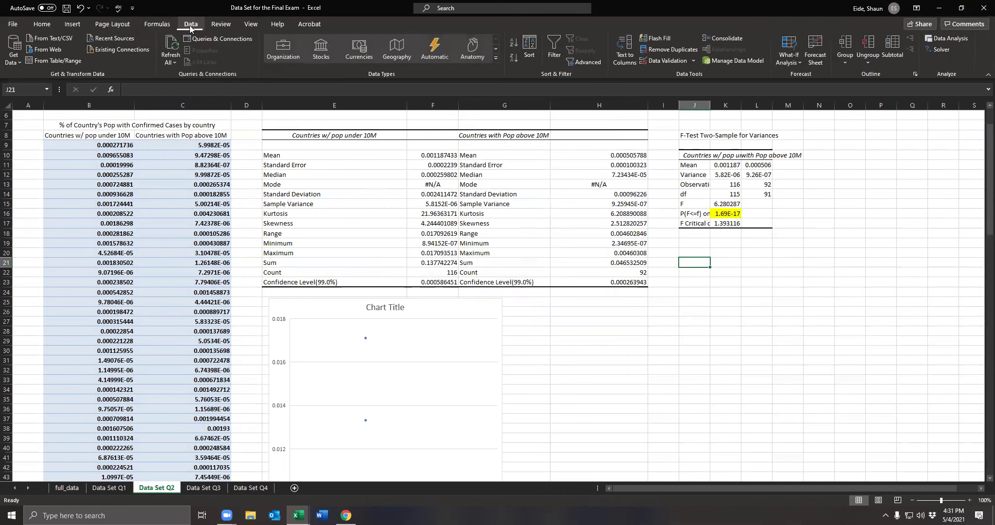
- Start a t-Test: Two-Sample Assuming Unequal Variances with columns B and C as ranges
left_click(947, 39)
scroll(40, 83, "down", 3)
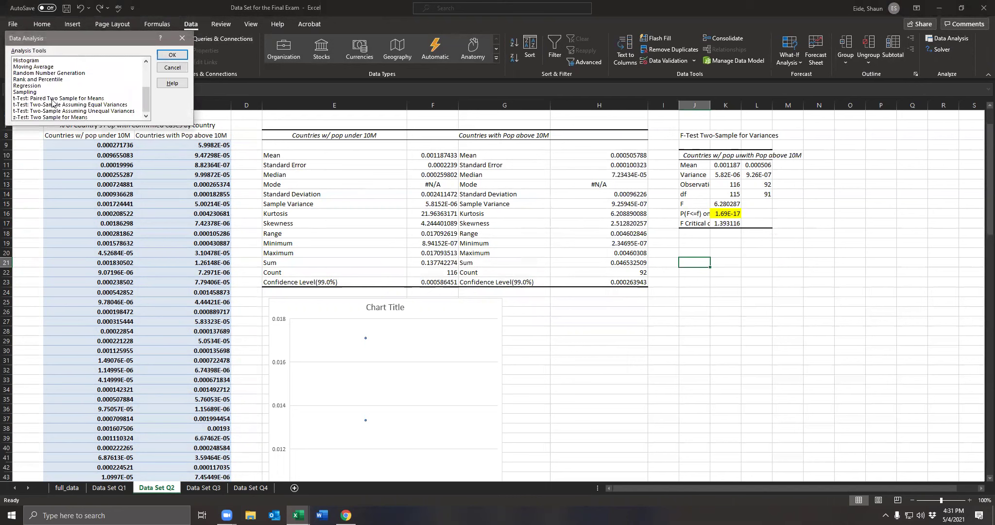
left_click(48, 110)
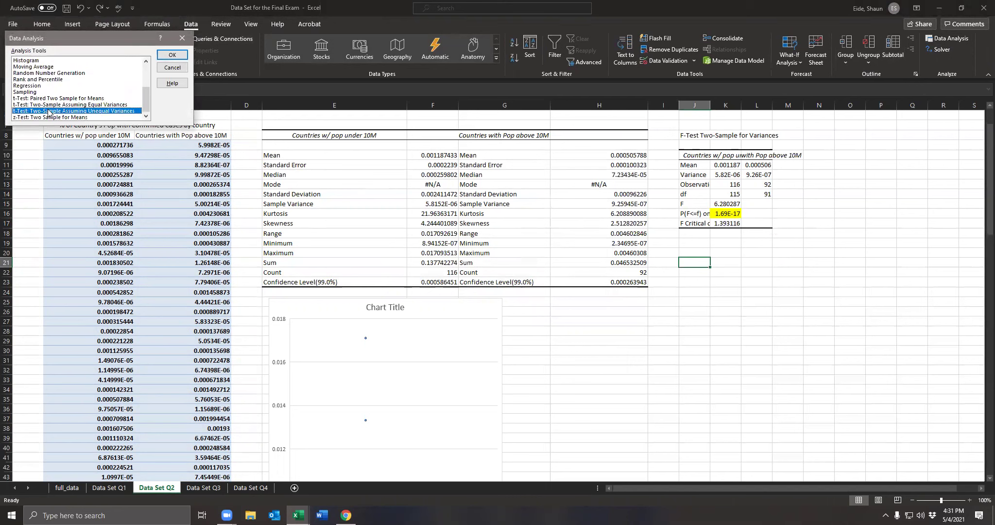
left_click(174, 54)
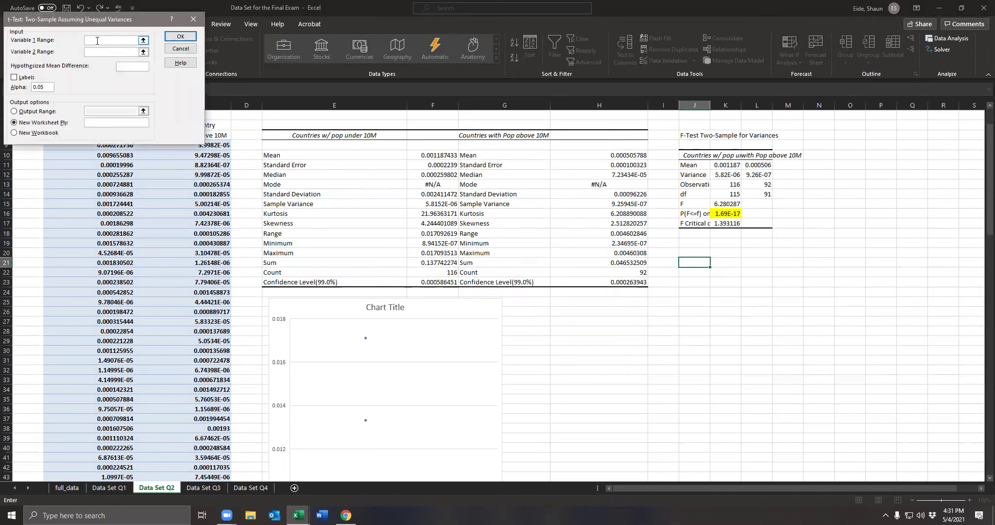
left_click_drag(111, 26, 452, 29)
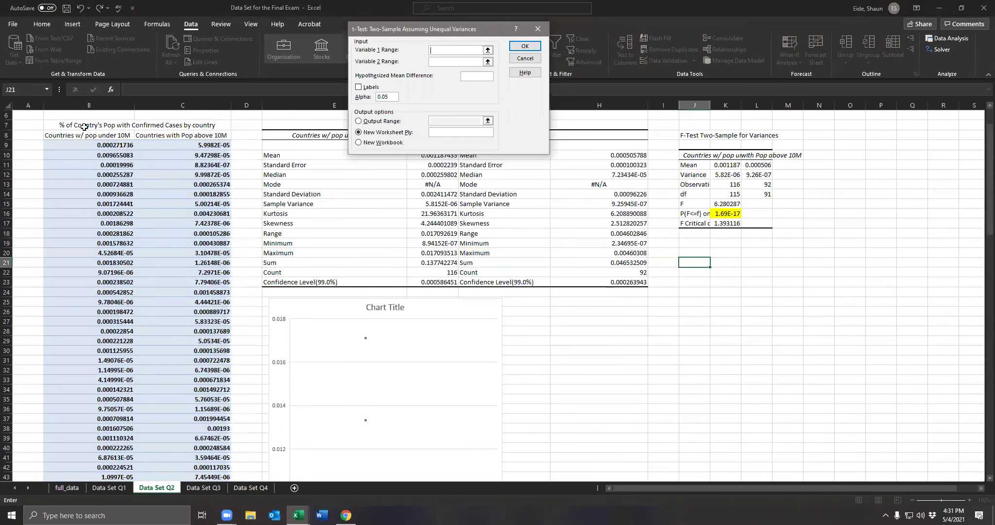
left_click_drag(89, 135, 132, 466)
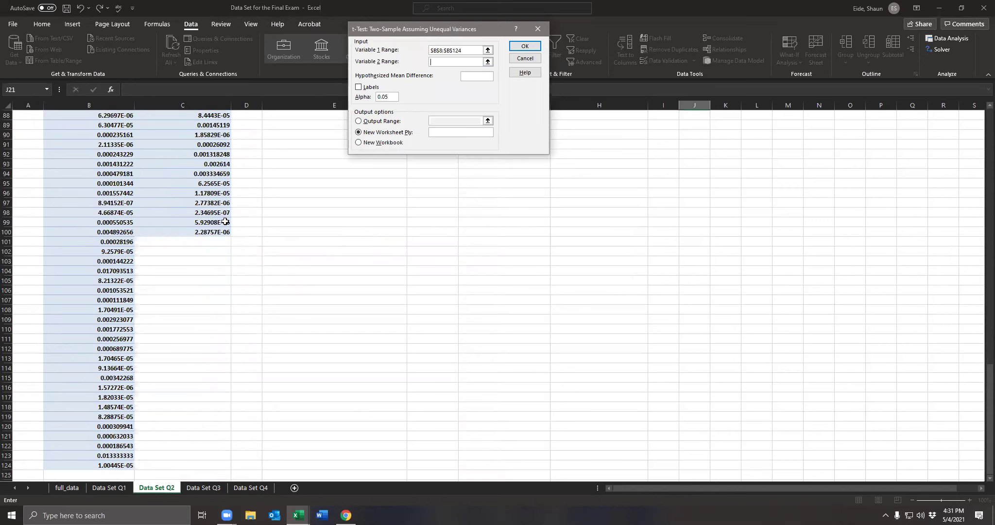
left_click_drag(214, 232, 205, 127)
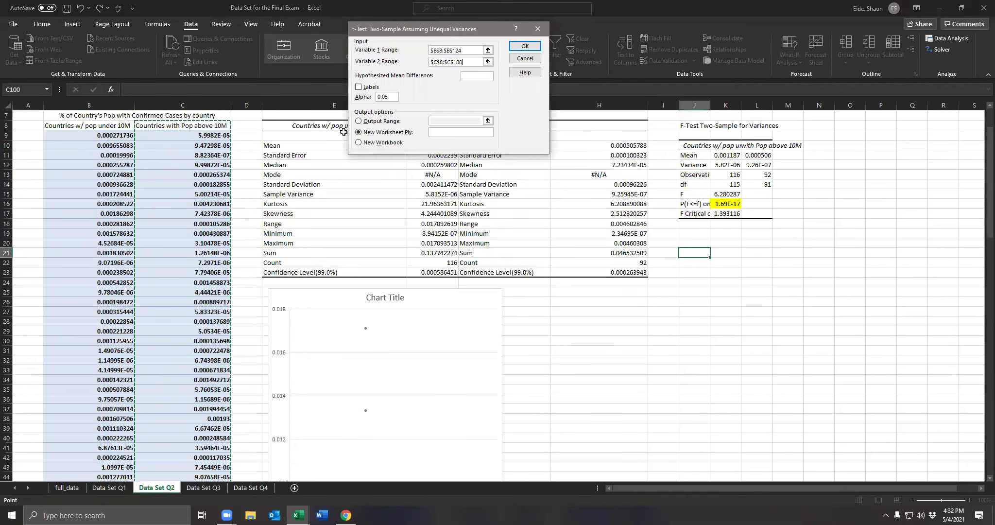
- Enable Labels, set the output range to N10, and run the t-test
left_click(358, 86)
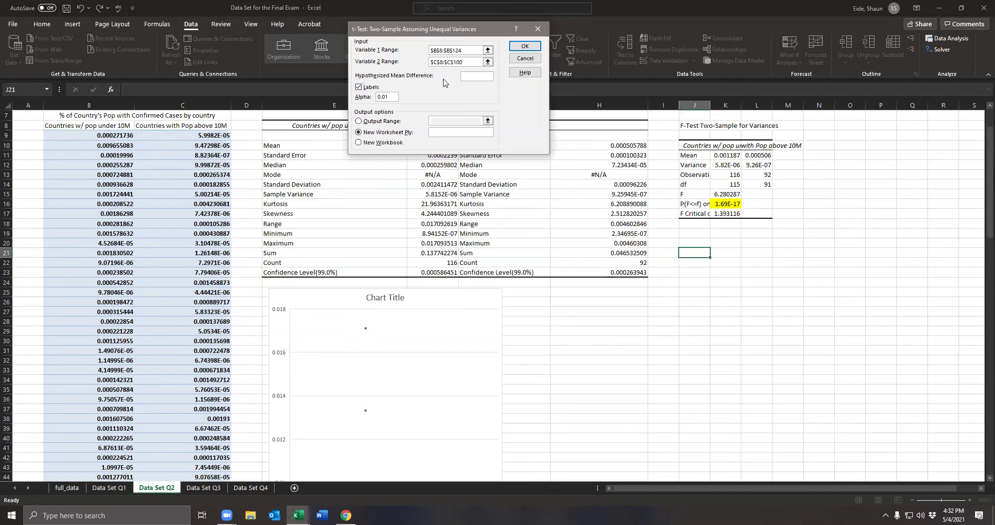
left_click(365, 122)
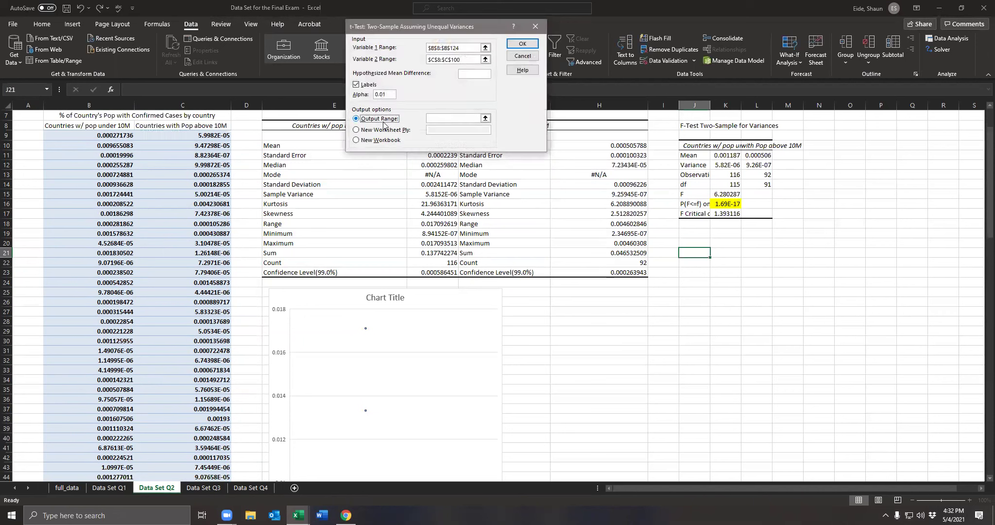
left_click(453, 117)
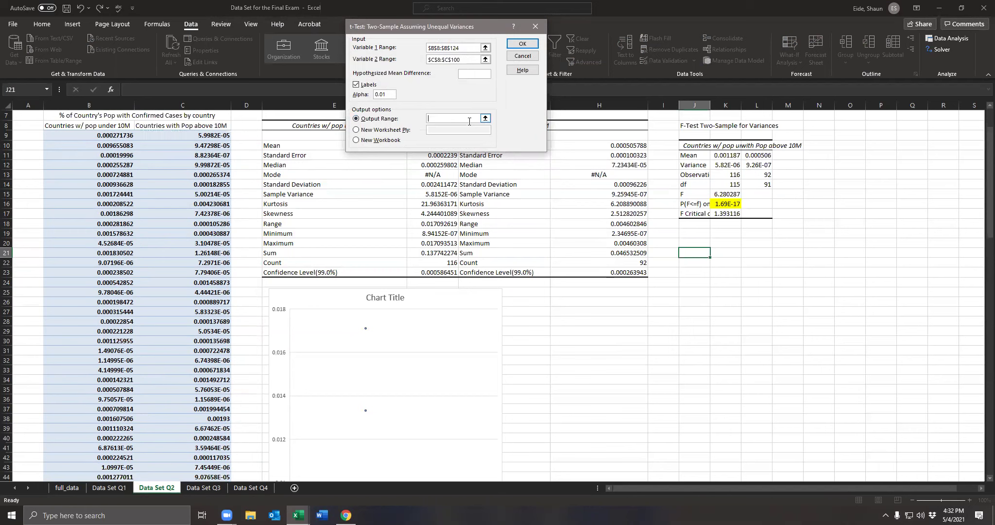
left_click(819, 145)
left_click(522, 44)
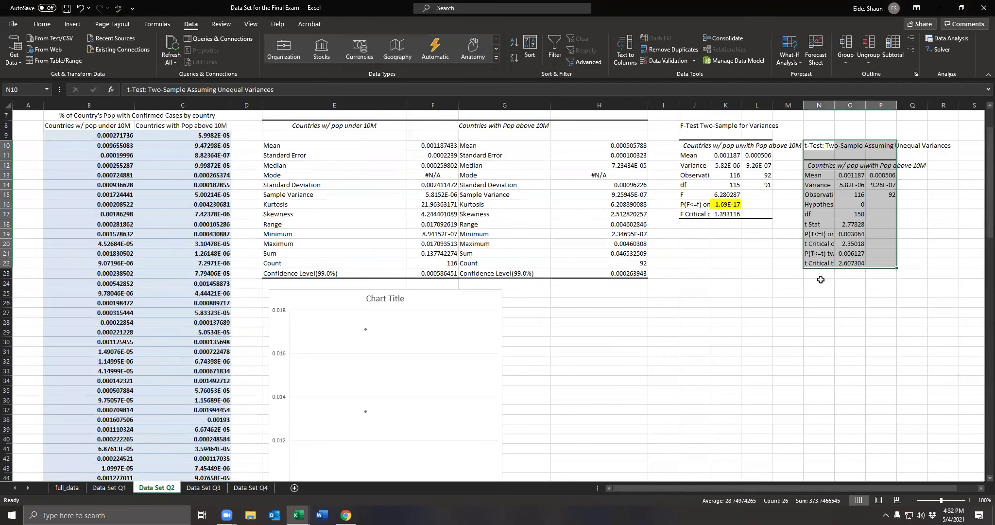
left_click(838, 282)
- Resize column N so the t-test labels and df 158 show, then restore Excel beside the quiz
double_click(834, 104)
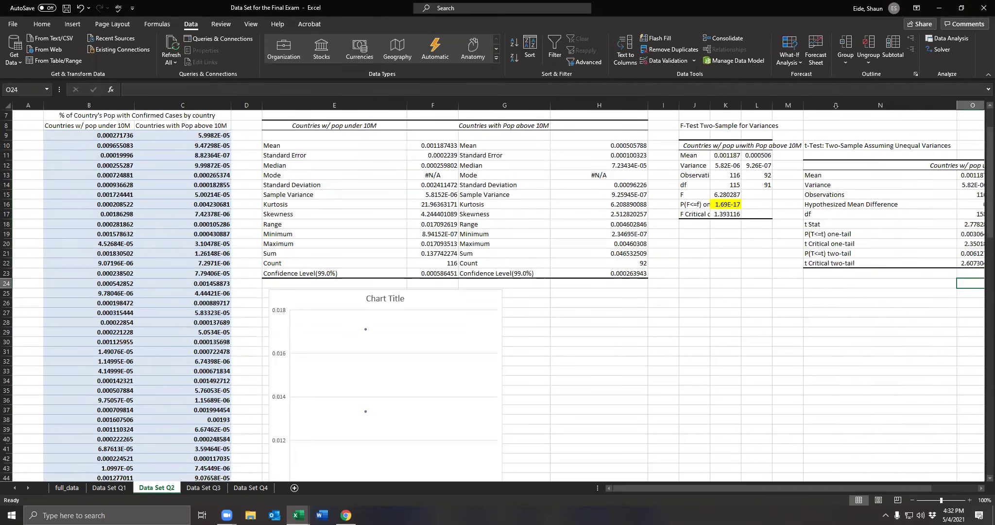
left_click_drag(956, 101, 896, 101)
left_click(909, 360)
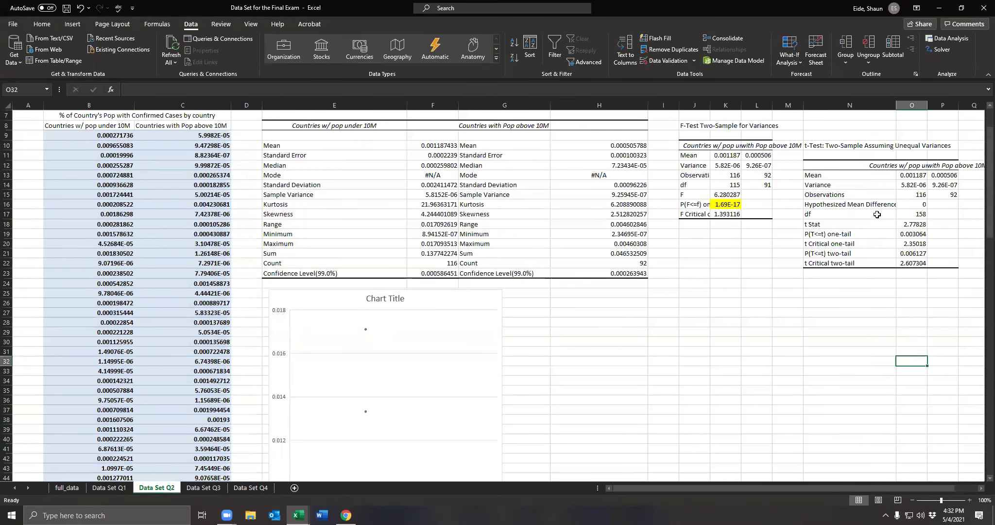
left_click_drag(830, 218, 913, 215)
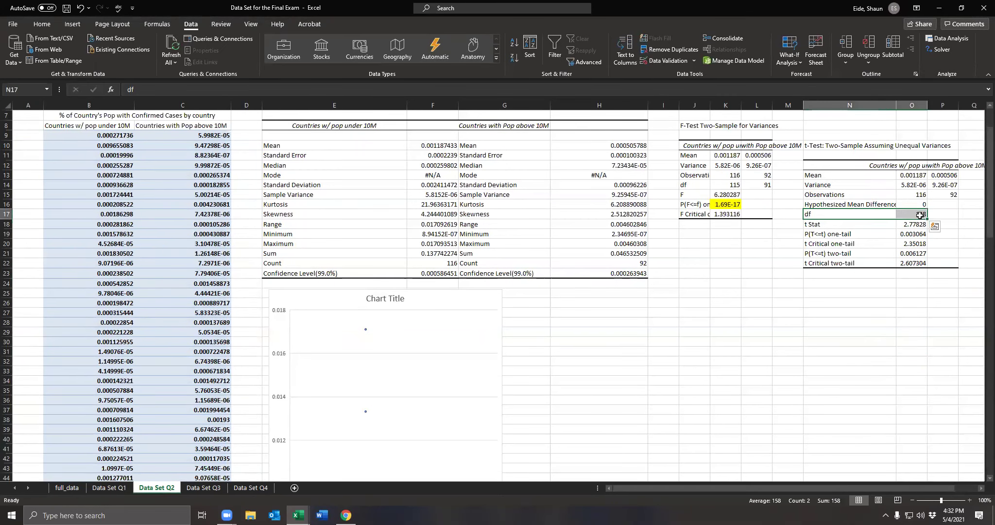
left_click(916, 214)
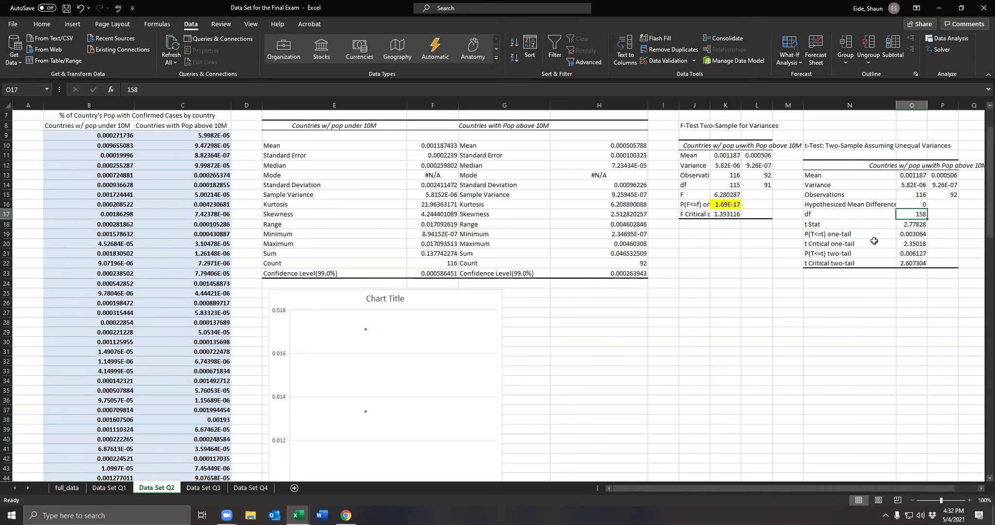
double_click(696, 10)
- Answer 158 for the degrees of freedom question
left_click(248, 364)
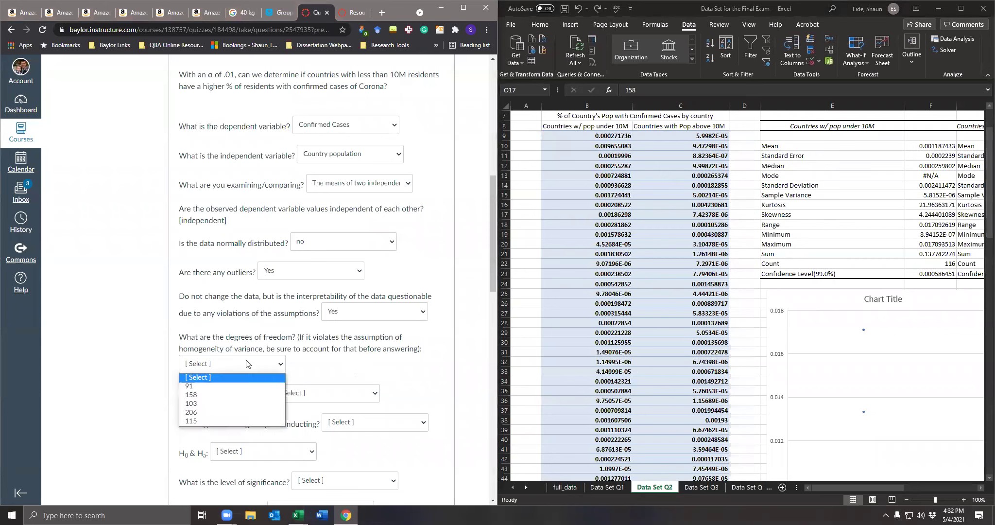
left_click(229, 393)
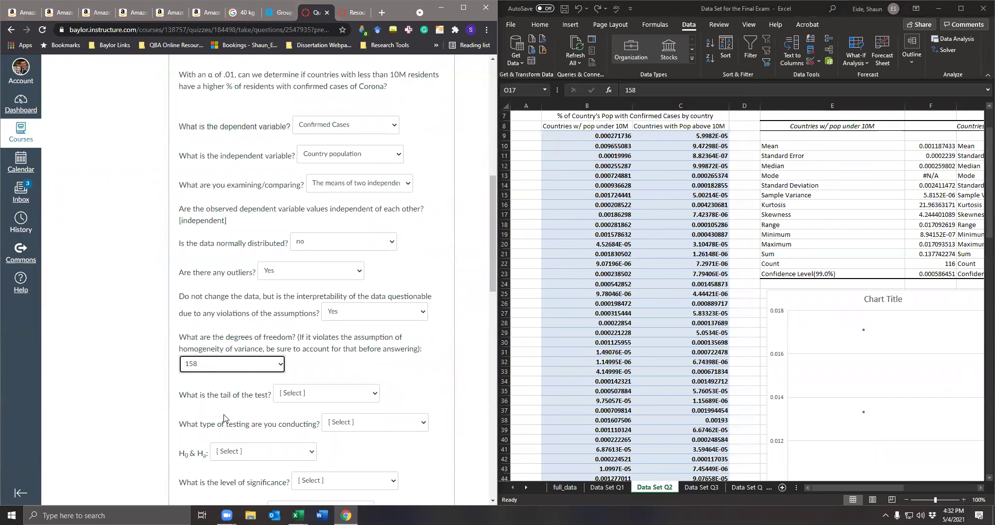
scroll(236, 405, "up", 7)
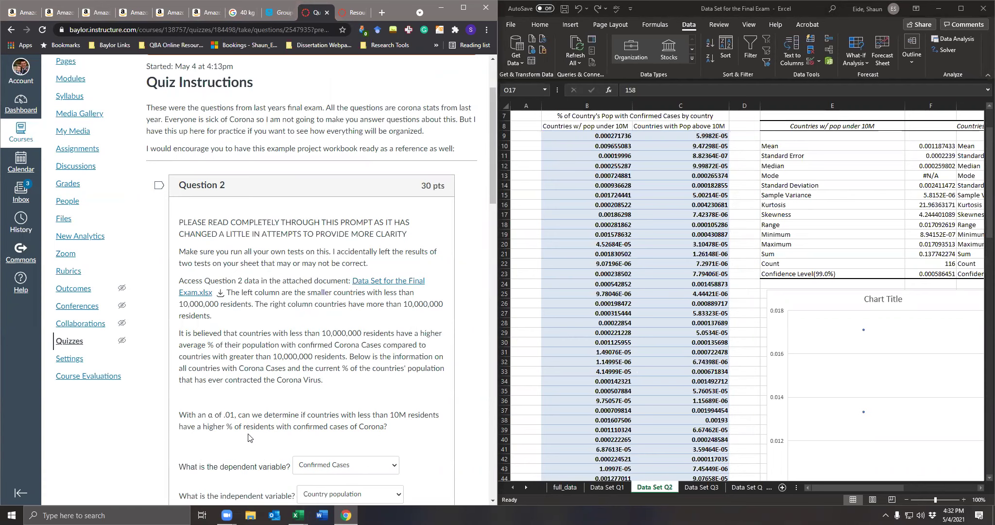
scroll(248, 437, "down", 4)
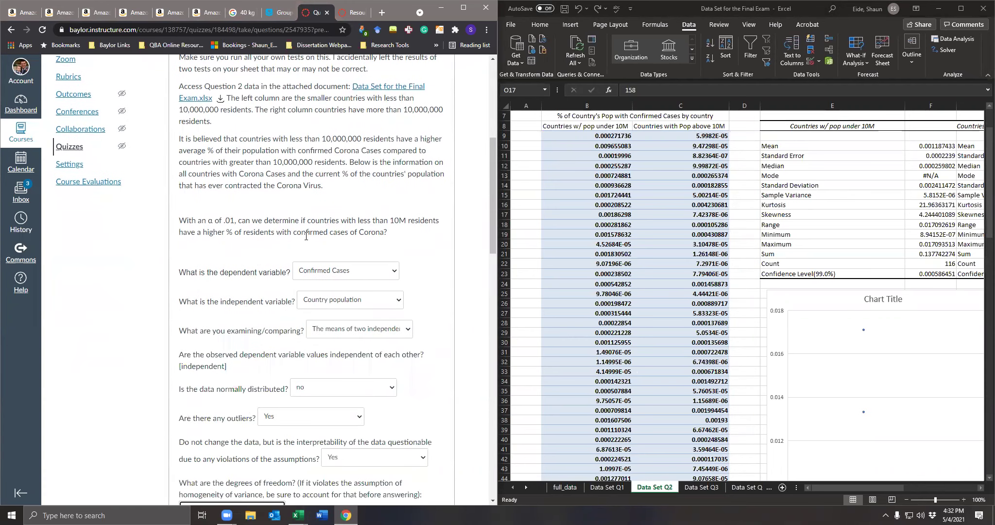
scroll(306, 236, "down", 1)
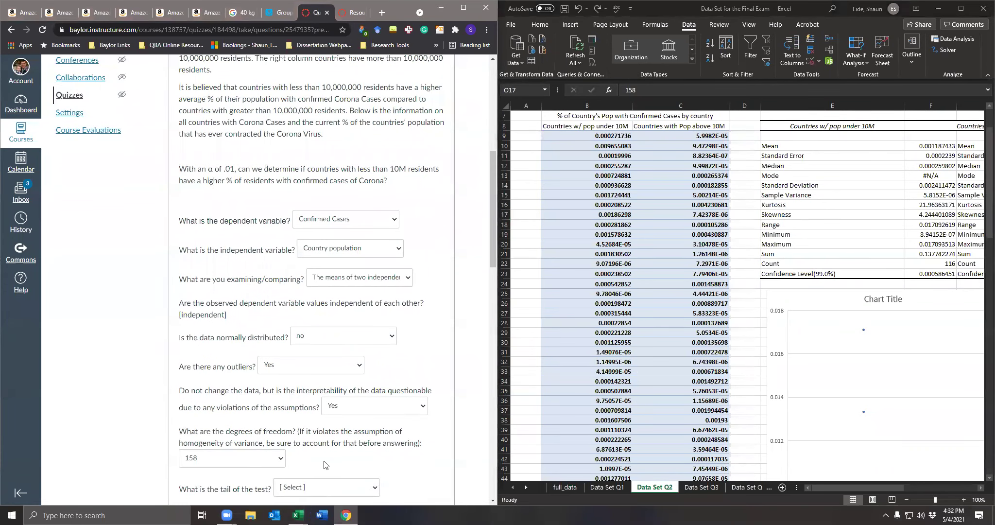
scroll(319, 448, "down", 2)
- Answer Right (Upper) for the tail and independent samples hypothesis testing for the testing type
left_click(313, 398)
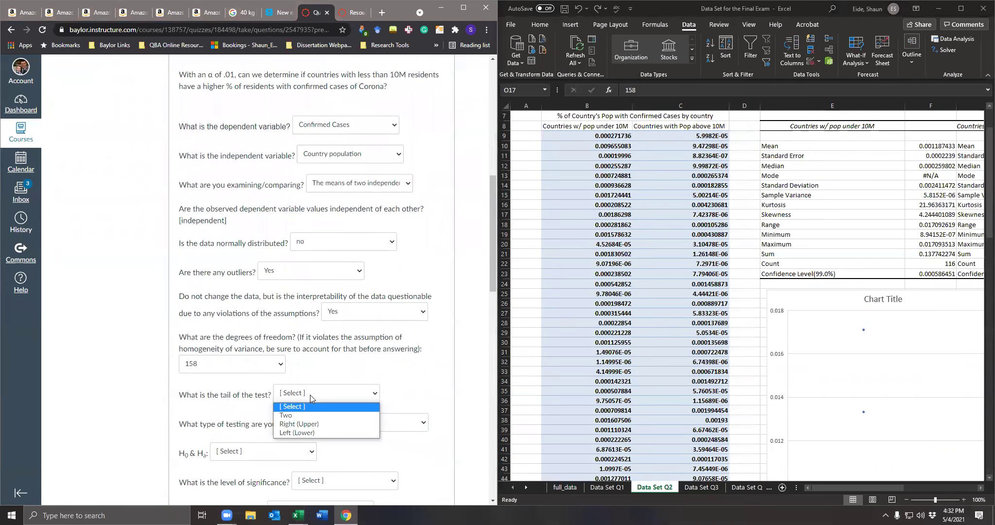
left_click(319, 424)
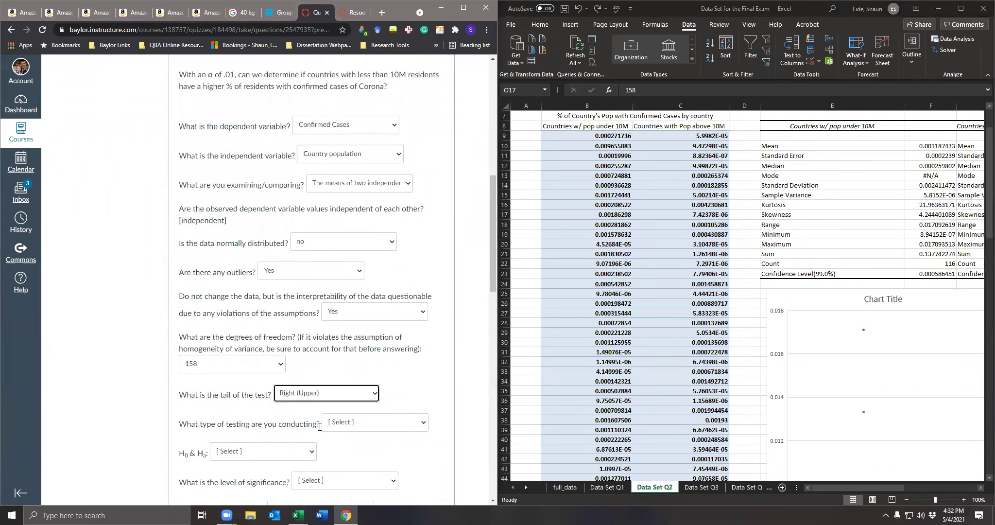
left_click(349, 428)
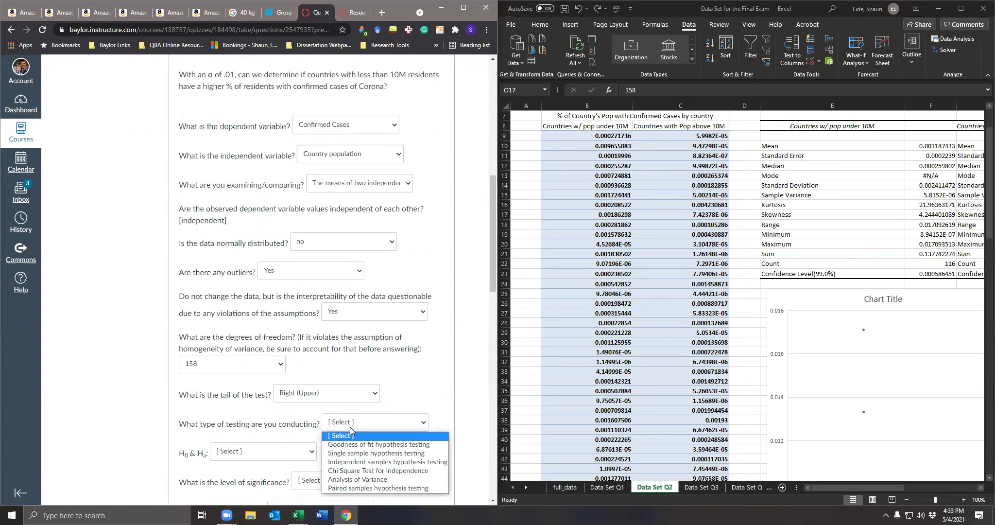
left_click(389, 463)
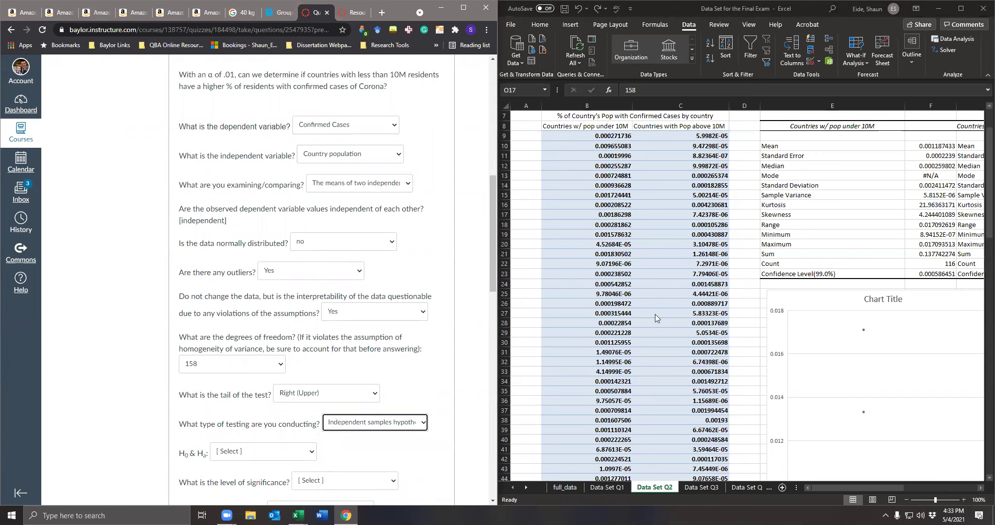
- Choose H_0: μ_a ≤ μ_b versus H_1: μ_a > μ_b as the hypotheses
scroll(366, 385, "down", 2)
left_click(290, 359)
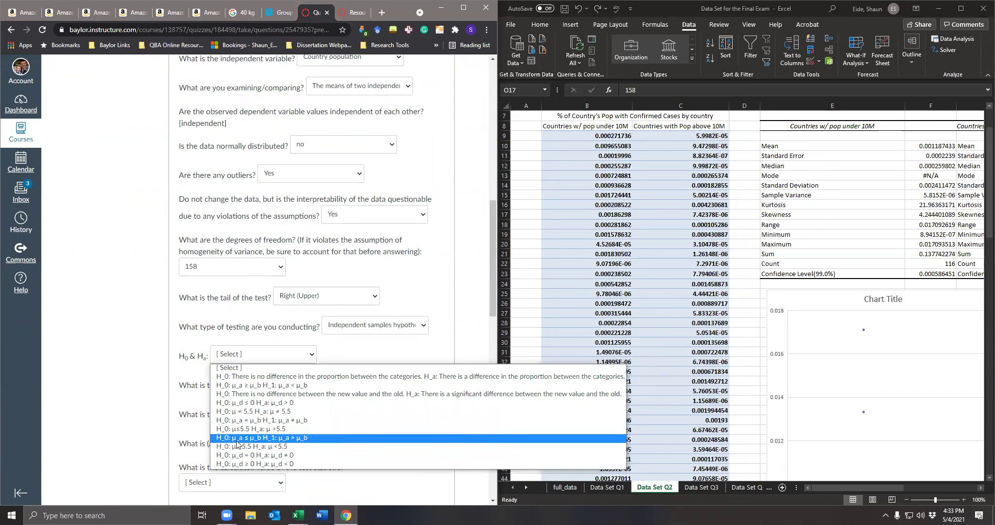
left_click(299, 438)
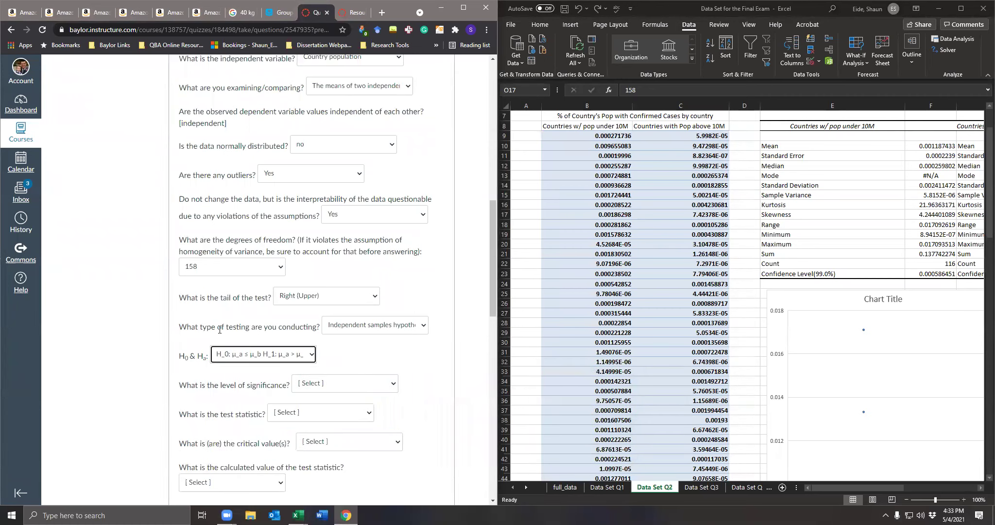
- Set the significance level to .01 and the test statistic to t, leaving critical value unanswered
left_click(314, 388)
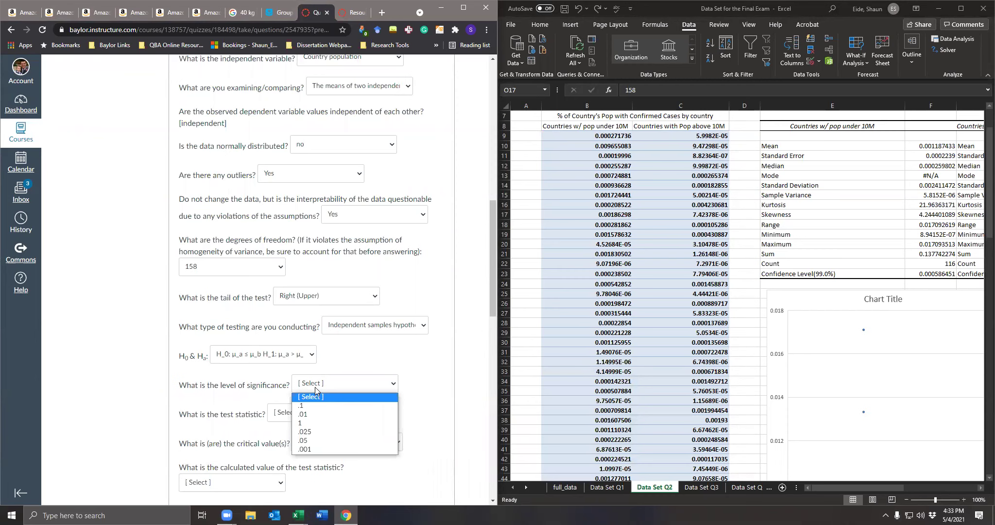
left_click(317, 412)
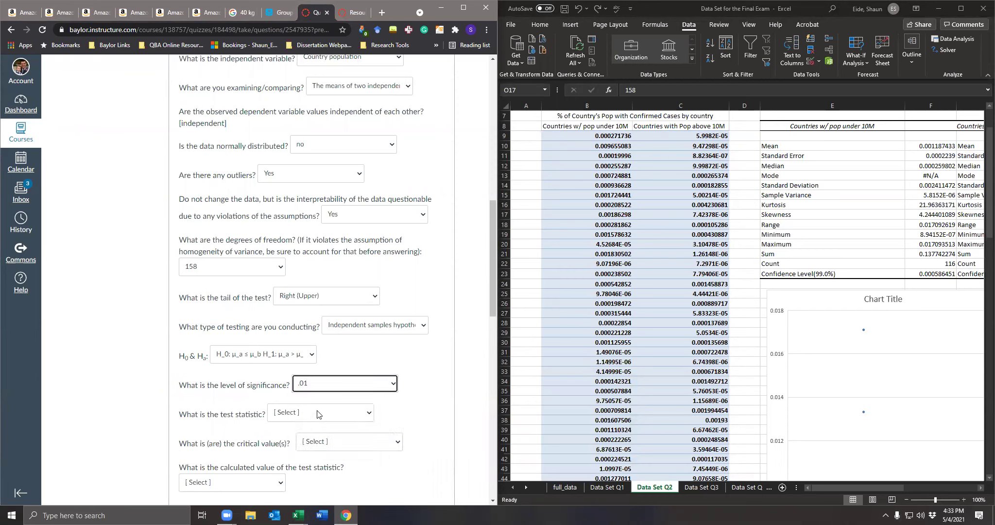
left_click(318, 413)
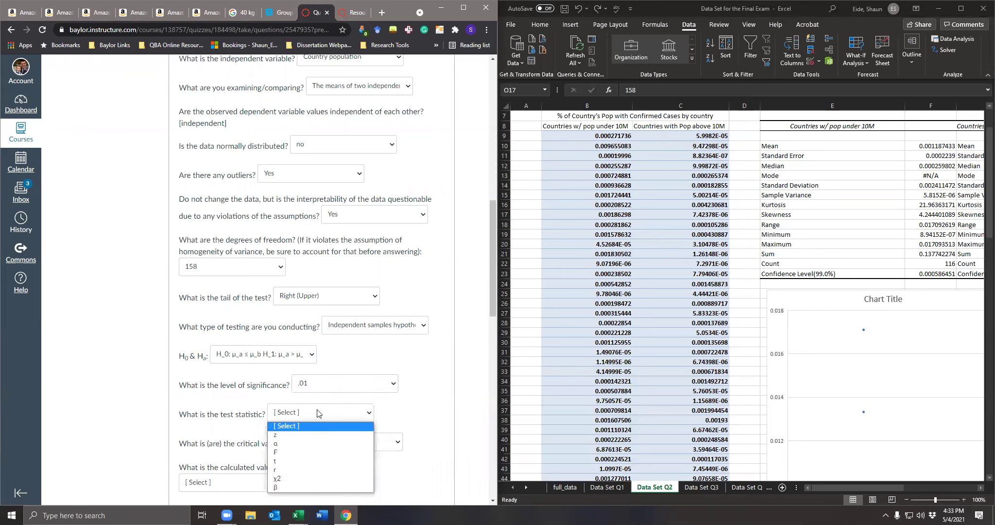
left_click(308, 460)
left_click(308, 443)
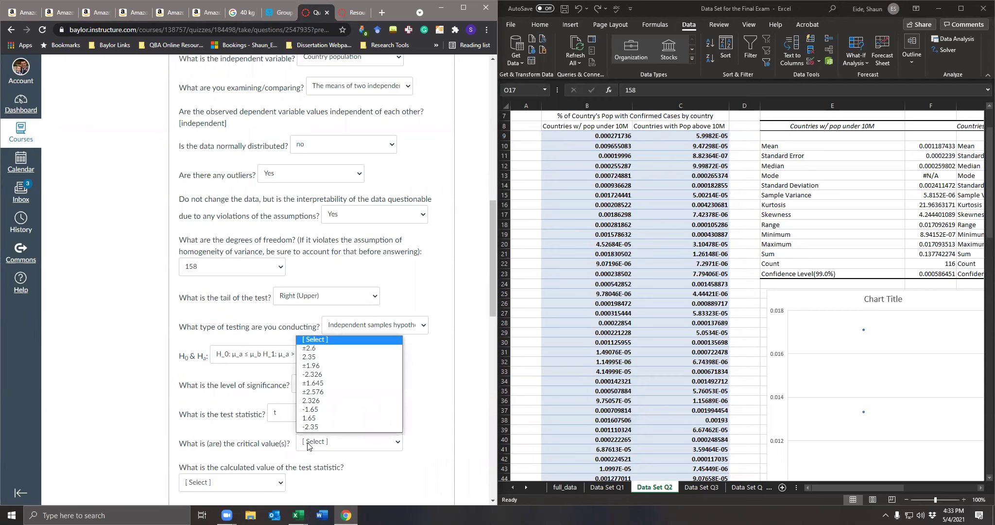
left_click(312, 445)
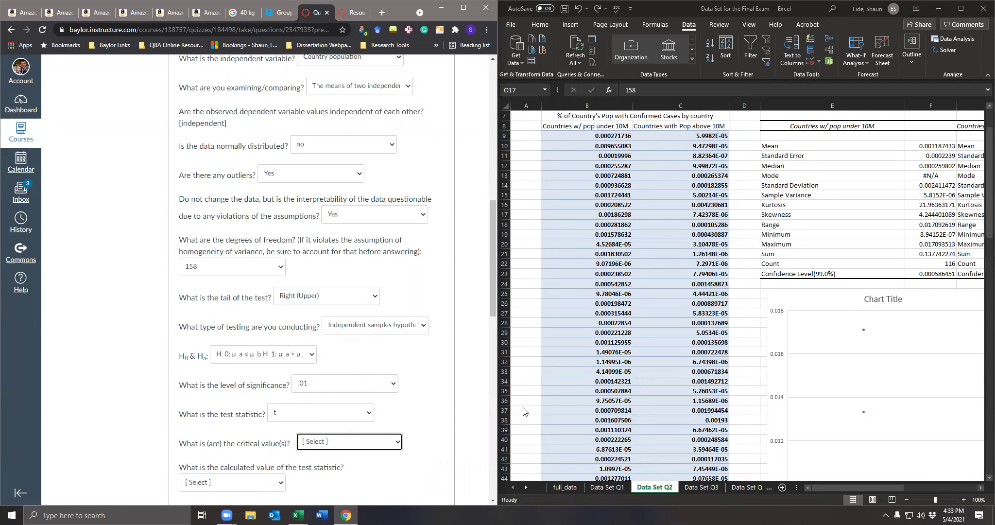
left_click_drag(744, 333, 923, 311)
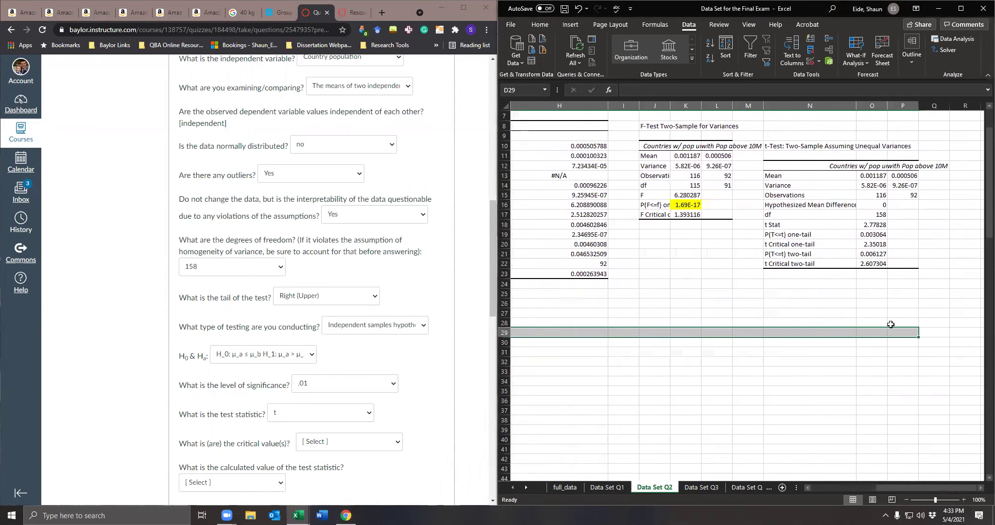
- Read the one-tail t critical value 2.35018 in O20 and answer the critical value as 2.35
left_click(806, 290)
left_click(792, 244)
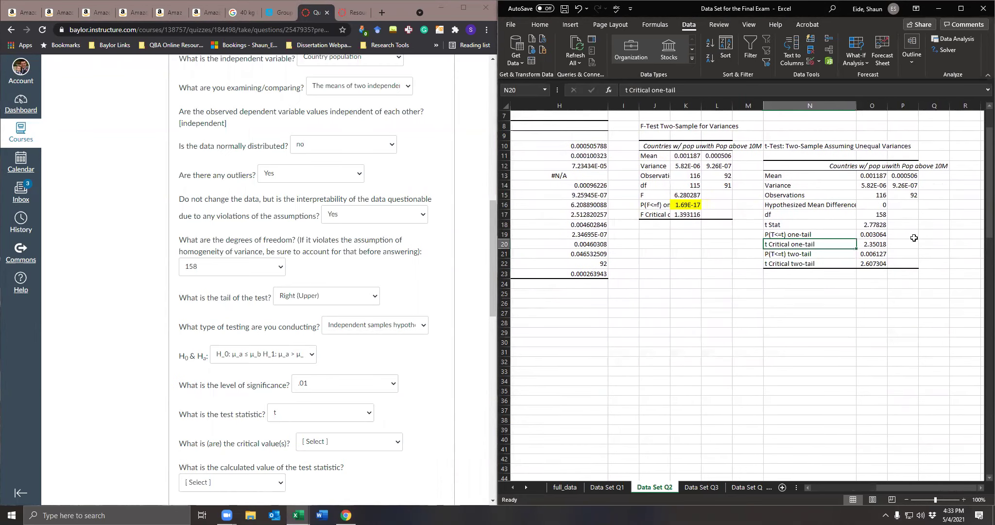
left_click(880, 244)
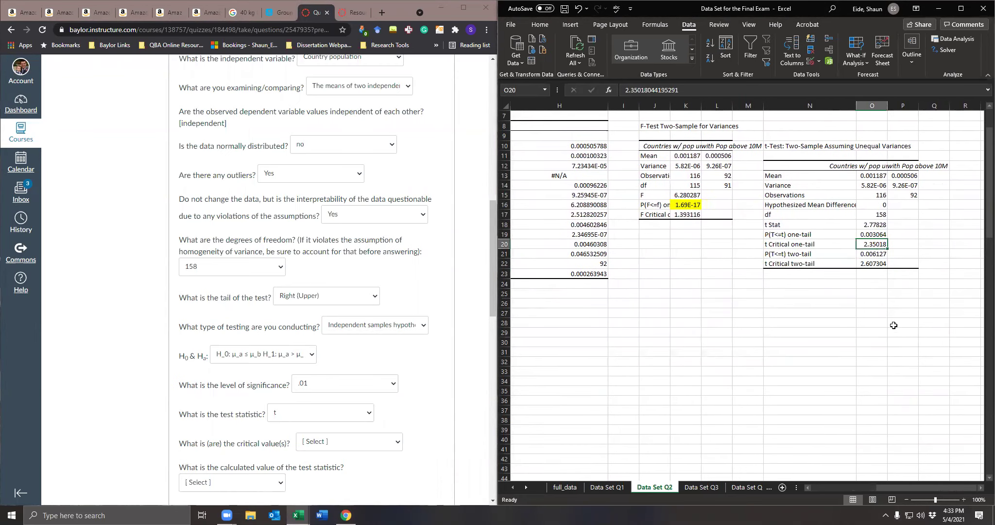
left_click(332, 440)
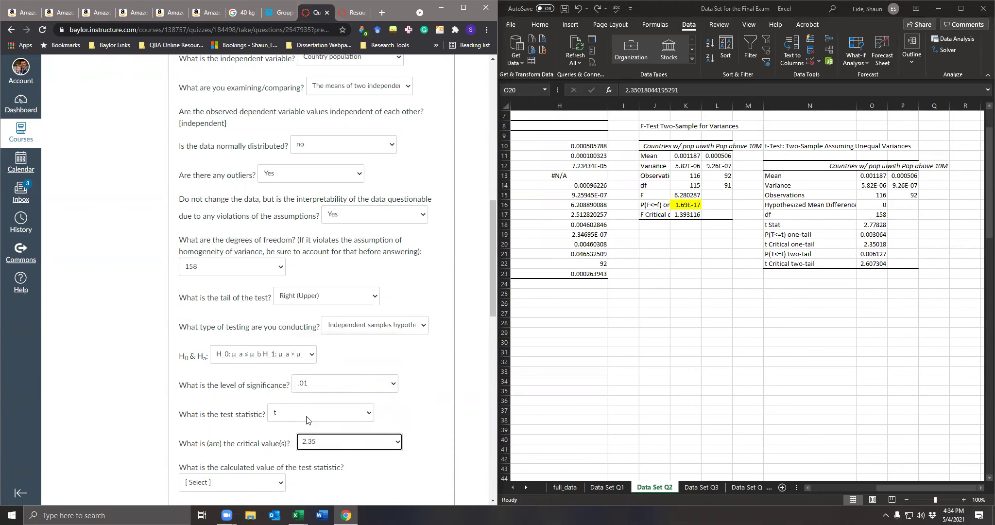
left_click(232, 436)
scroll(231, 436, "down", 2)
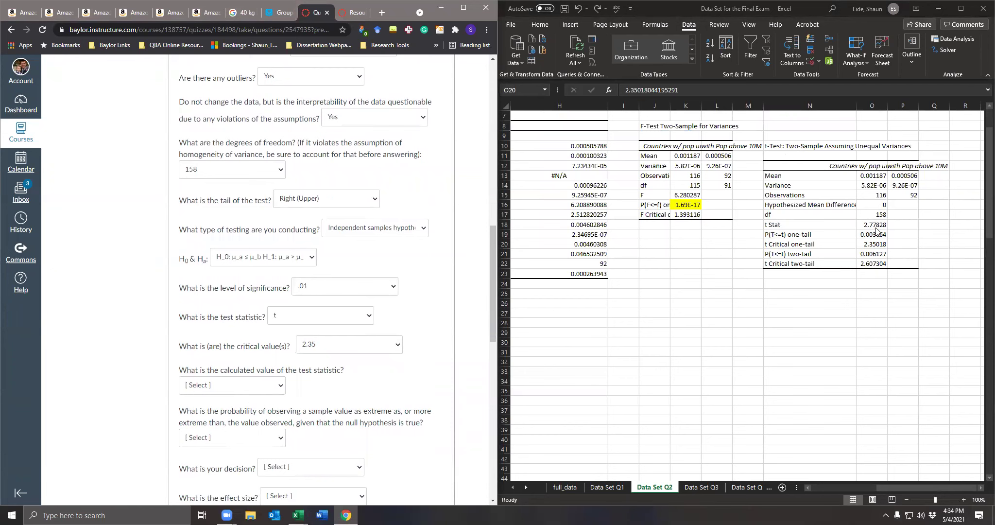
- Answer 2.778 for the calculated test statistic and .003 for the probability
left_click(241, 387)
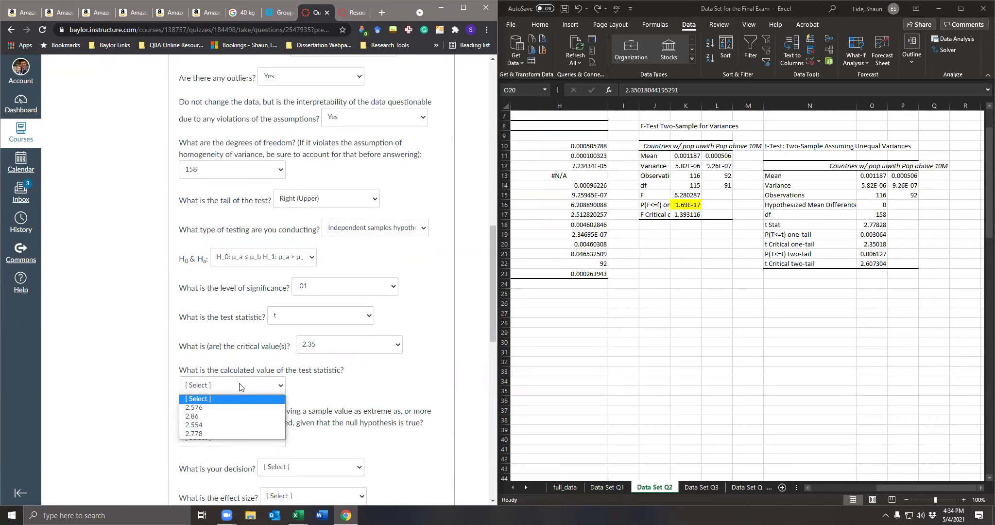
left_click(219, 434)
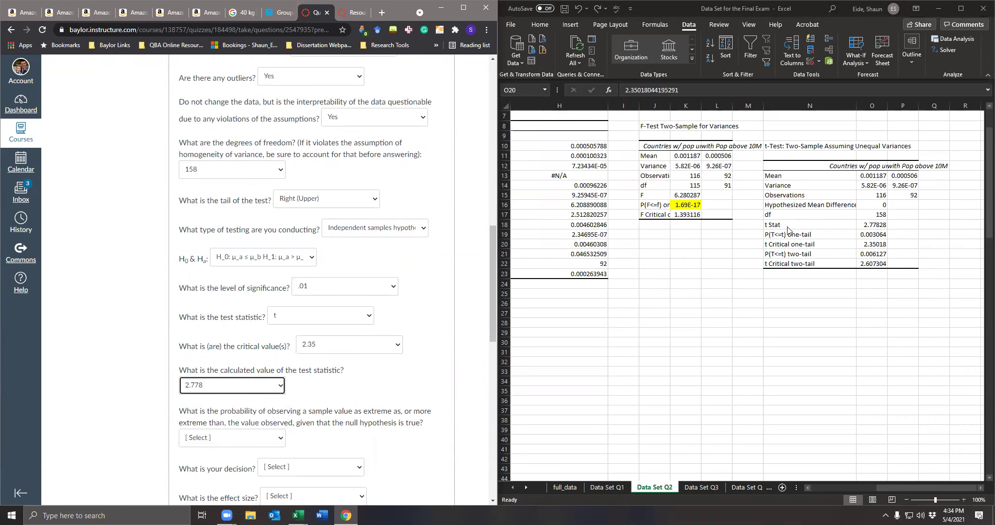
scroll(287, 423, "down", 2)
left_click(328, 314)
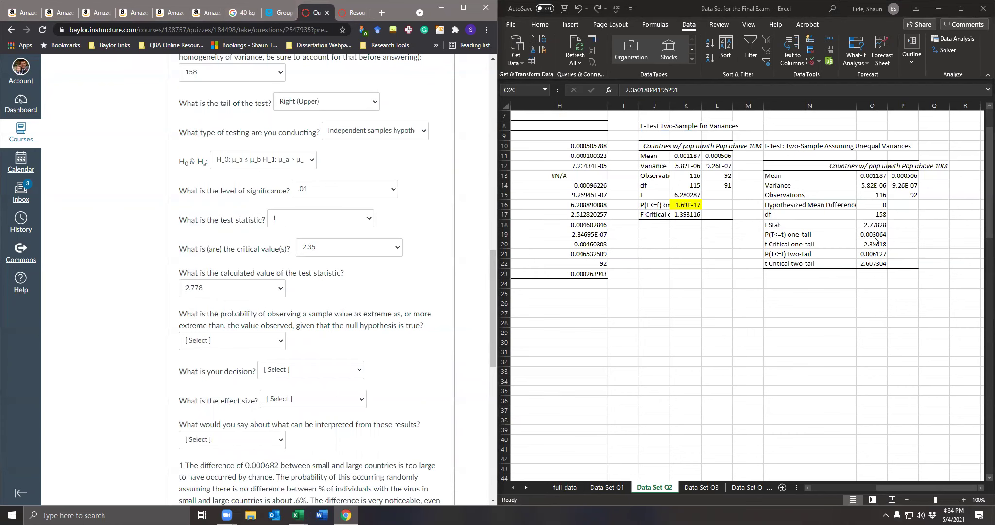
left_click(305, 377)
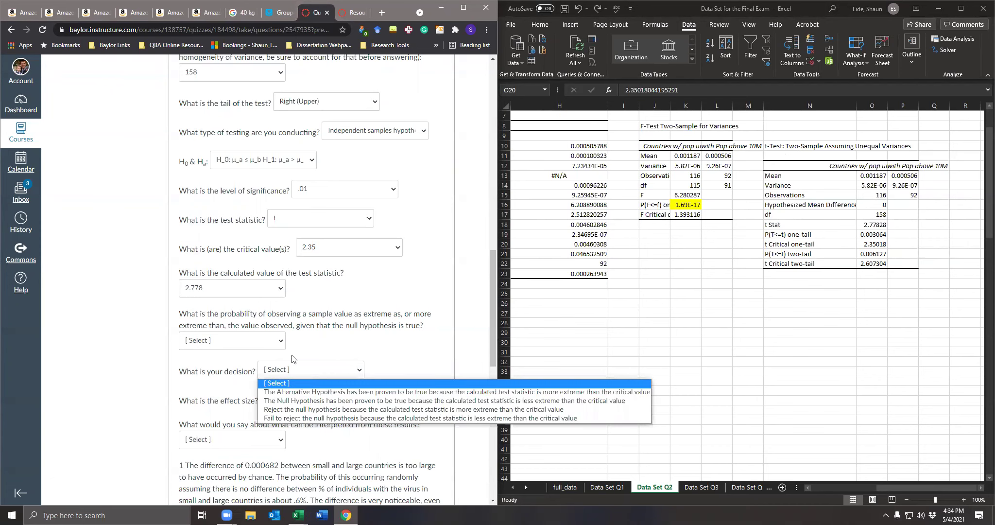
left_click_drag(255, 325, 251, 343)
left_click(250, 343)
left_click(238, 382)
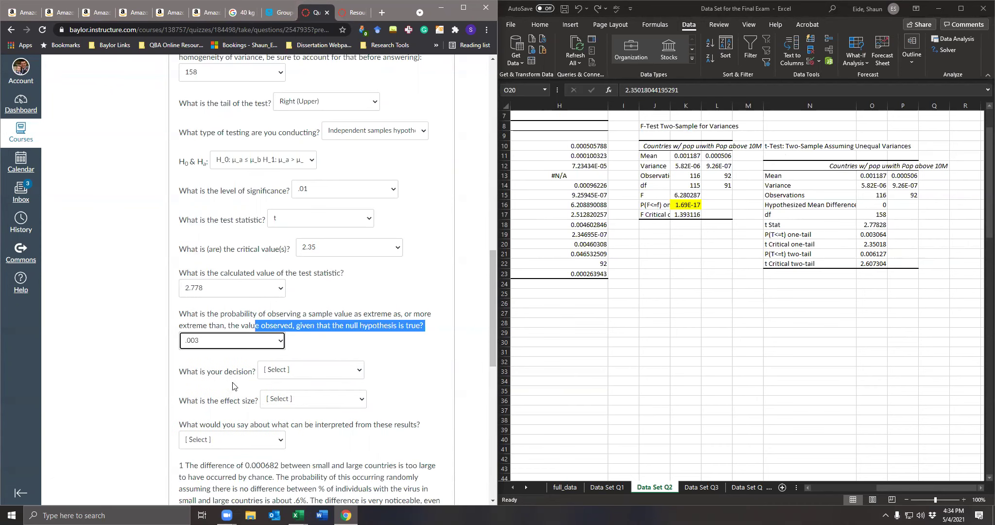
- Compare Excel's t Stat, one-tail critical value and p-value before choosing the decision
left_click(305, 373)
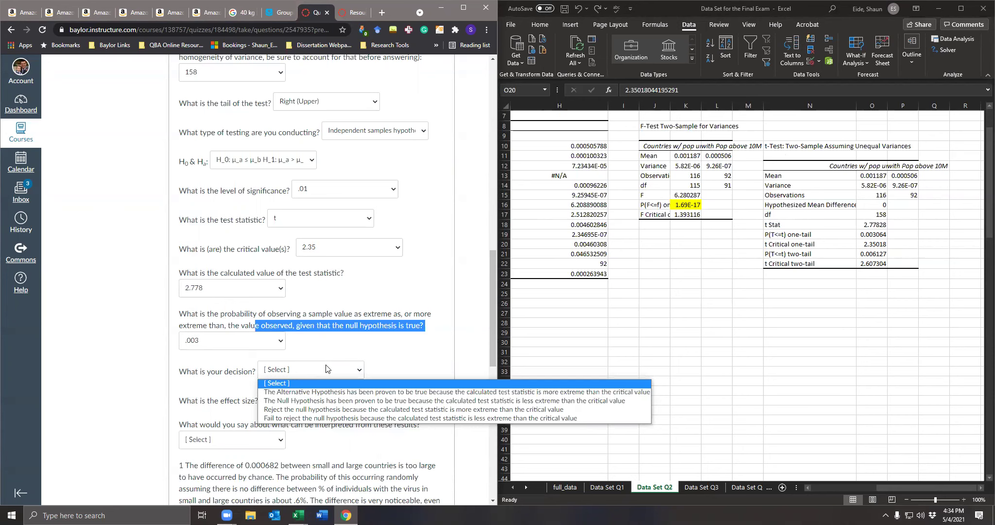
left_click(874, 223)
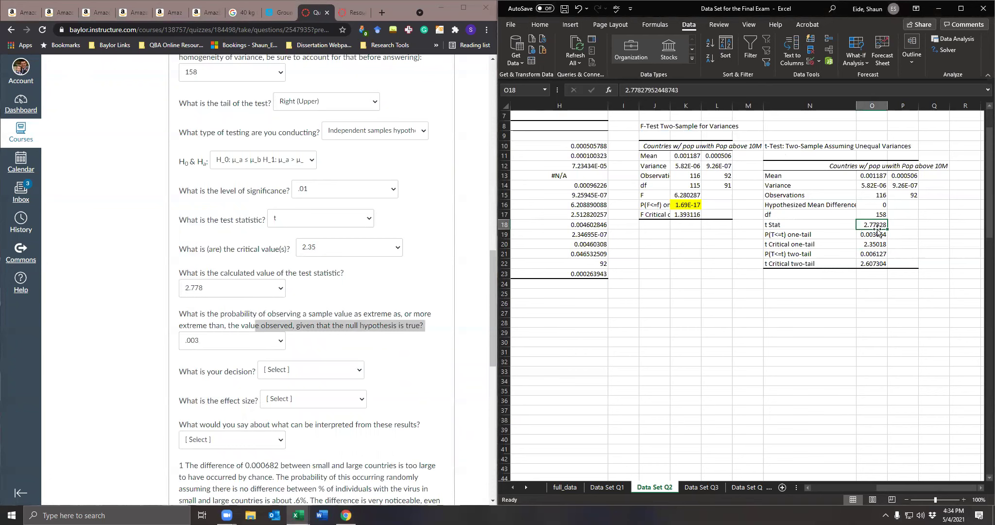
left_click(873, 245)
left_click(872, 235)
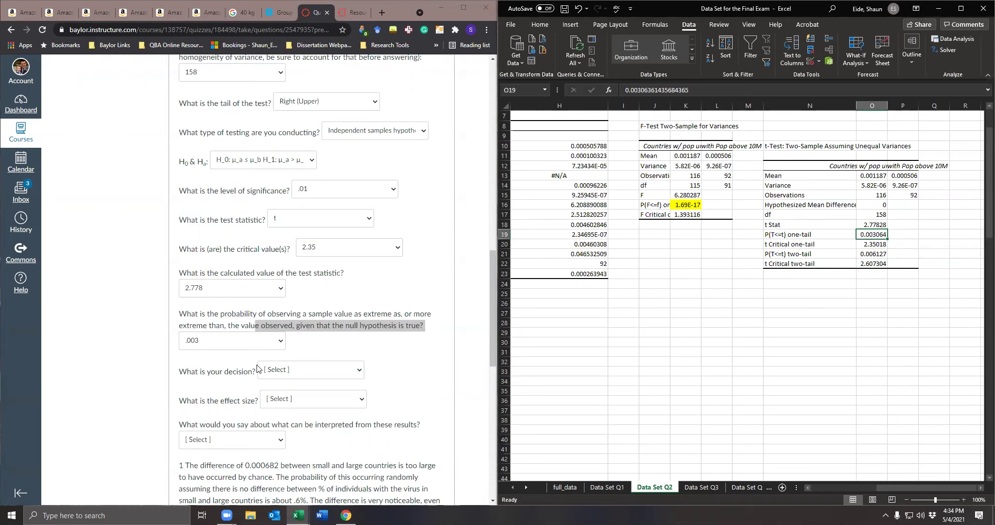
left_click(283, 374)
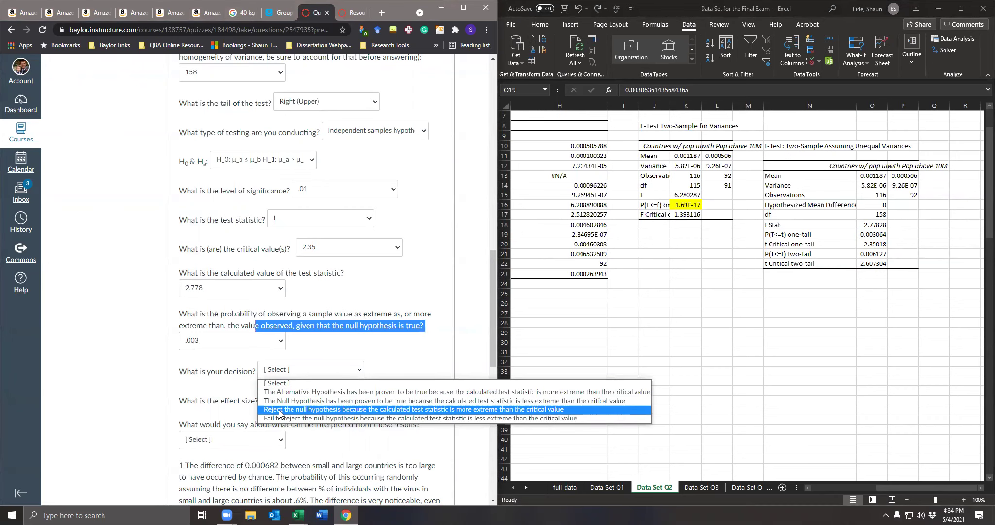